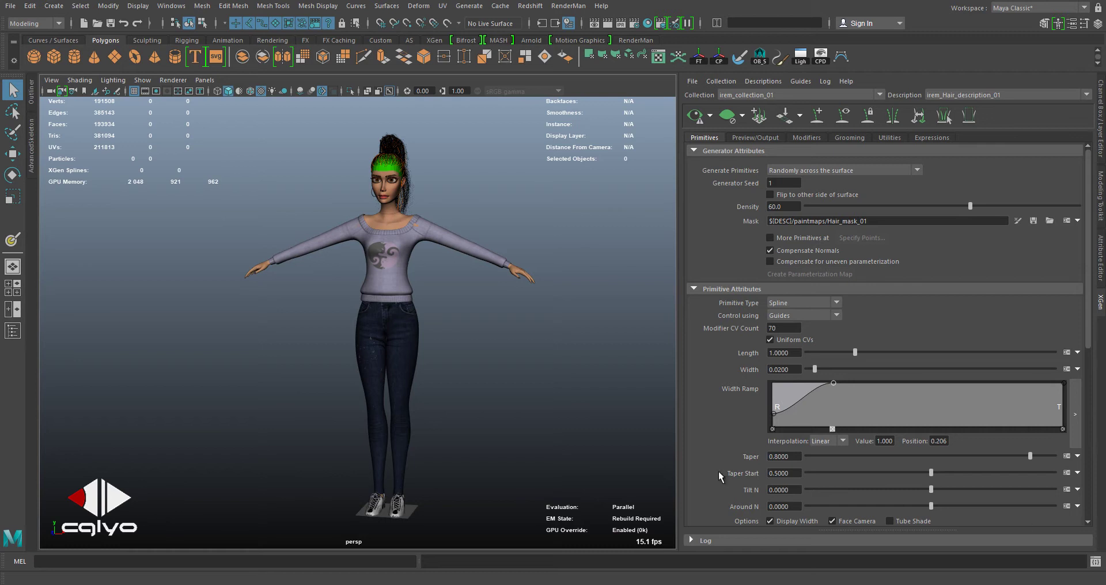
Step: Examine the ${DESC} variable at the start of the hair description's mask path
scroll(424, 209, up, 5)
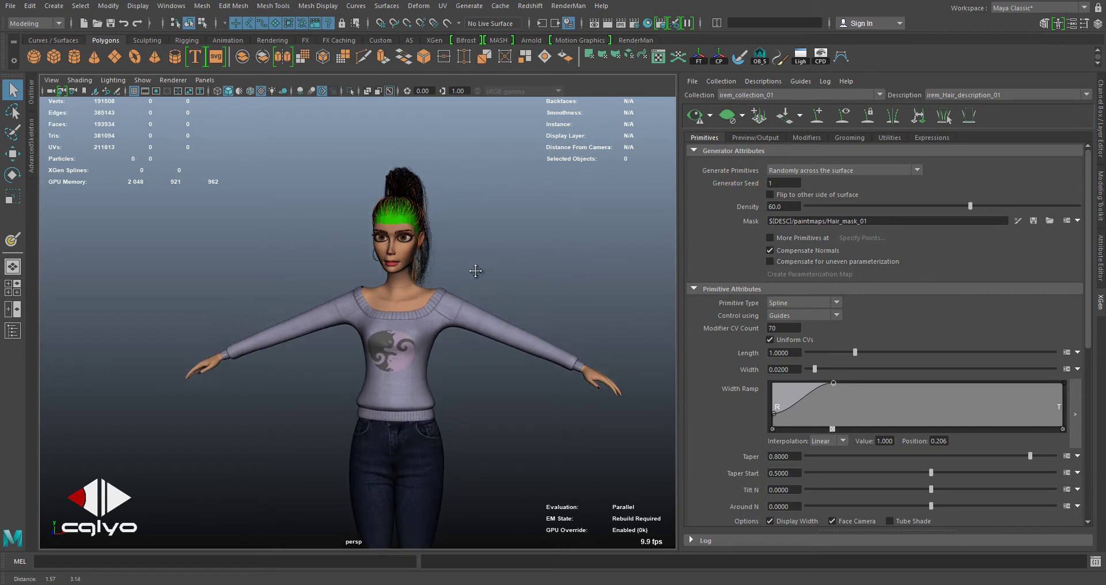
mouse_move(475, 270)
alt+mouse_down()
mouse_move(486, 241)
mouse_move(486, 271)
mouse_move(488, 262)
alt+mouse_up()
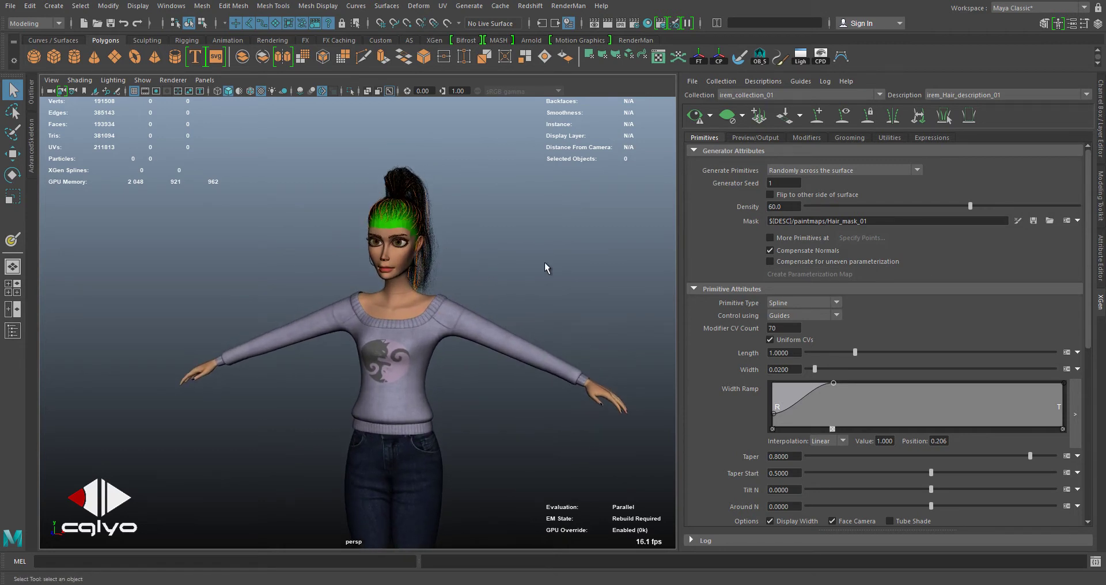
drag(793, 221, 769, 221)
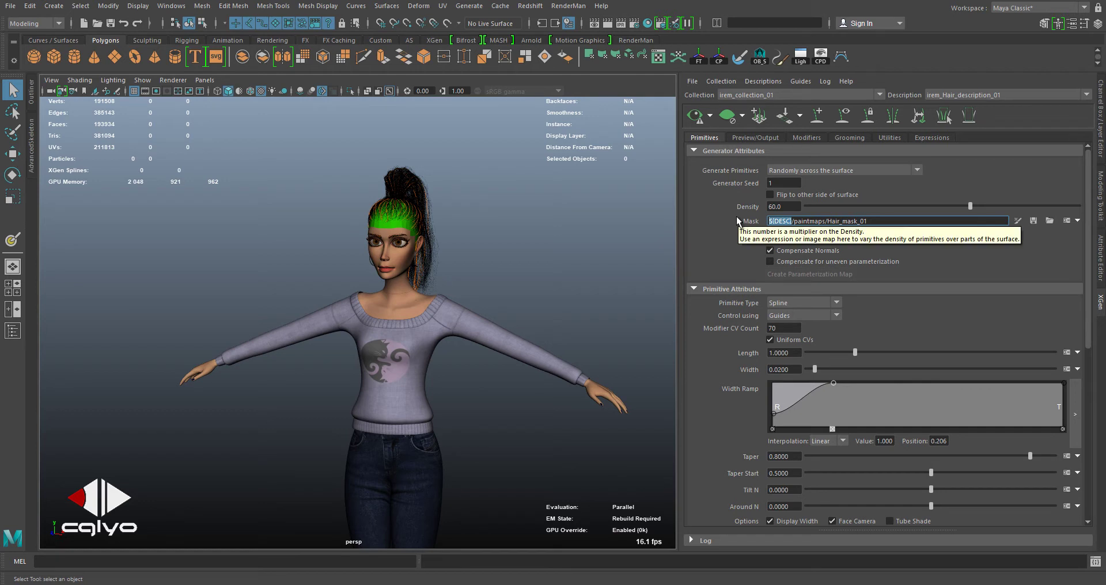
click(524, 233)
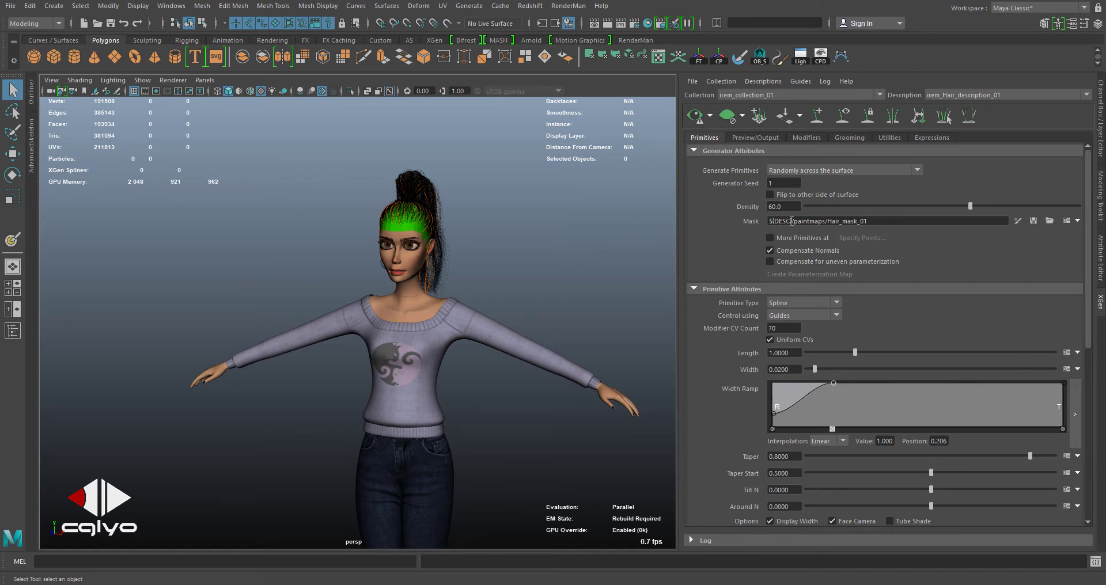
double_click(778, 221)
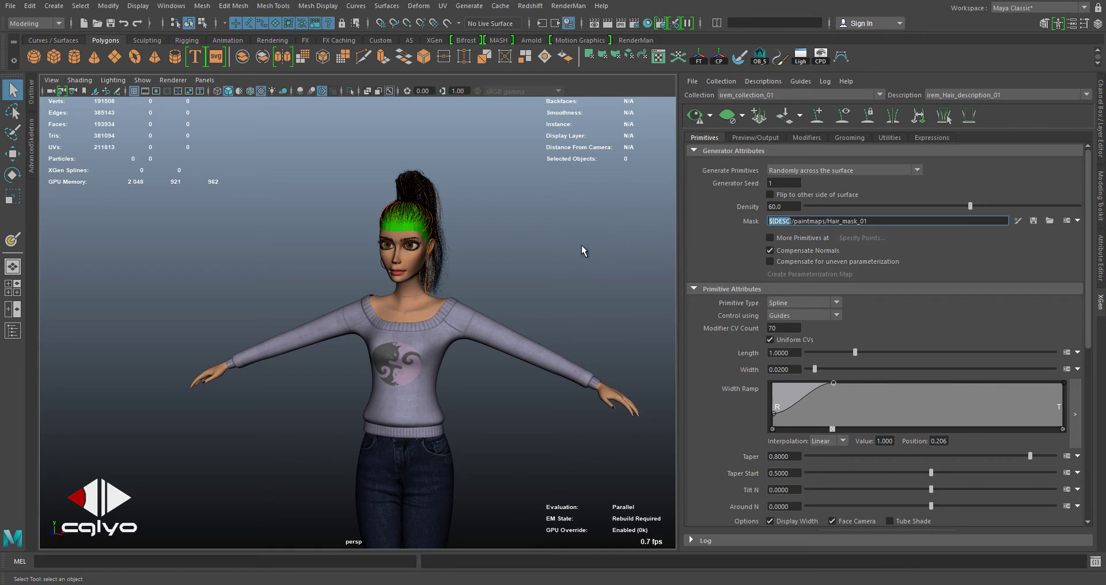
Step: Open the collection's Edit File Path dialog and reveal irem_collection_01's full folder path in Explorer
click(721, 82)
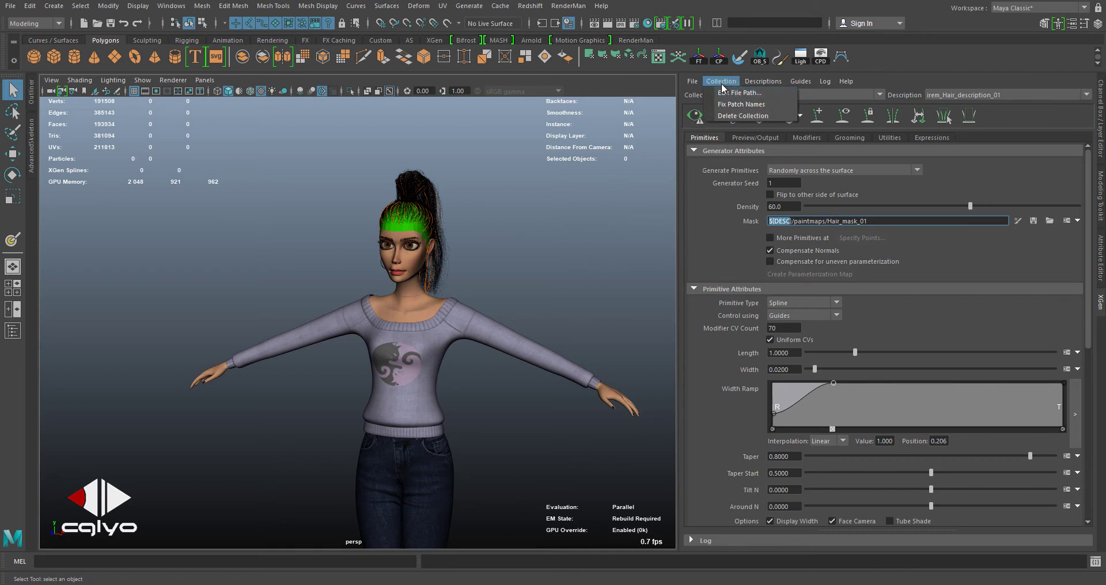
click(736, 93)
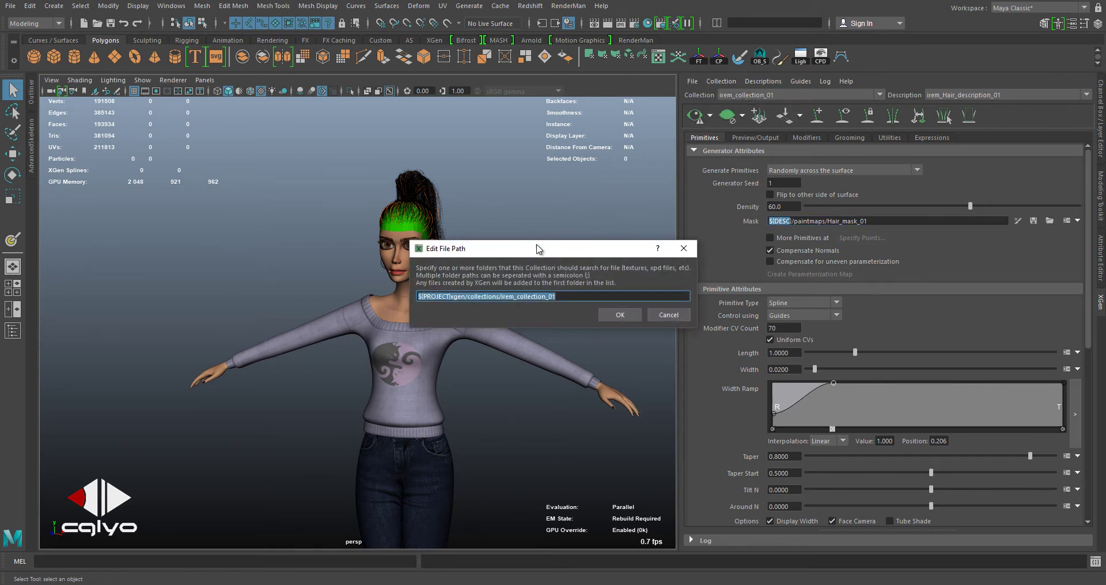
drag(538, 250, 511, 217)
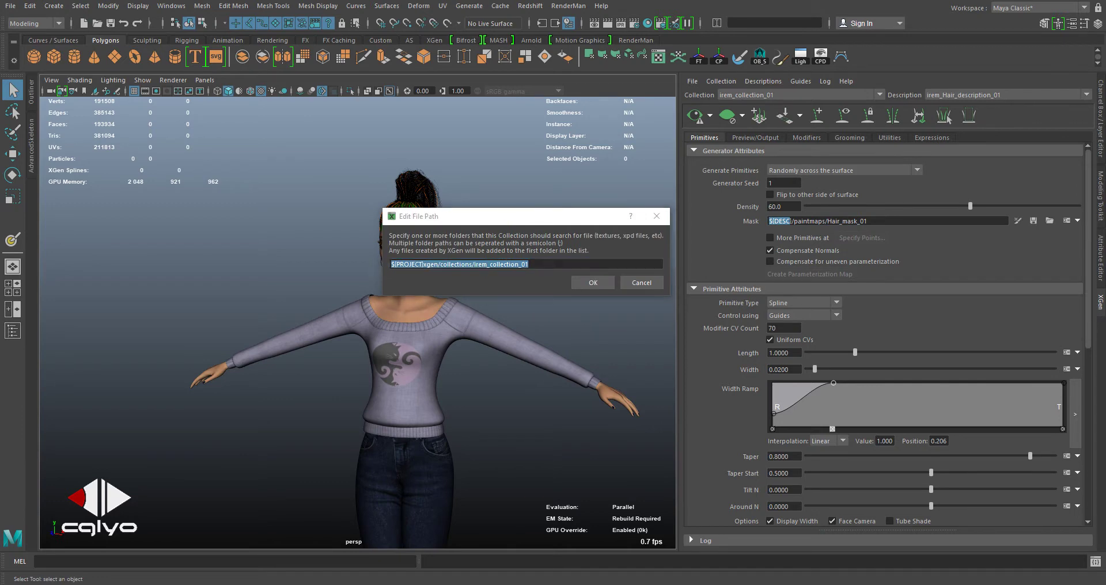
key(alt+Tab)
drag(576, 152, 275, 218)
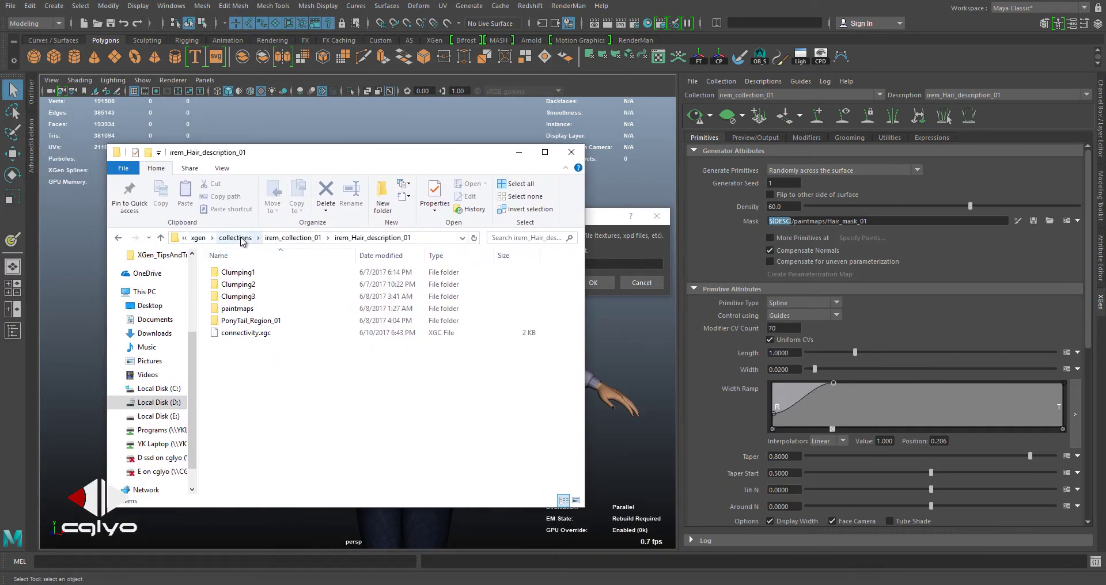
click(284, 241)
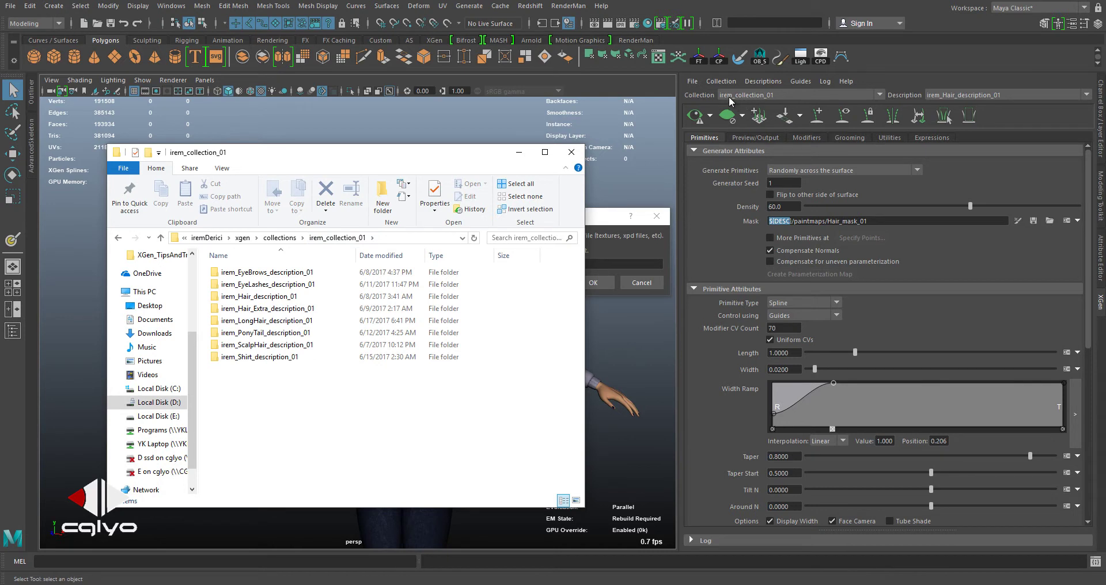
click(408, 238)
key(ctrl+c)
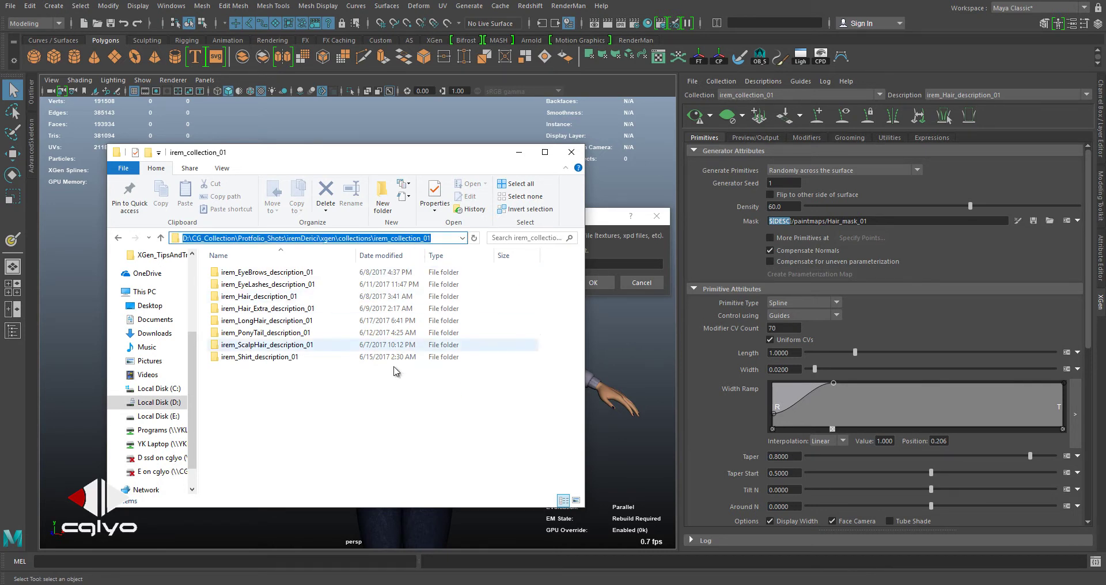
Step: Paste the copied irem_collection_01 folder path into a new Sticky Note
click(520, 153)
key(super+r)
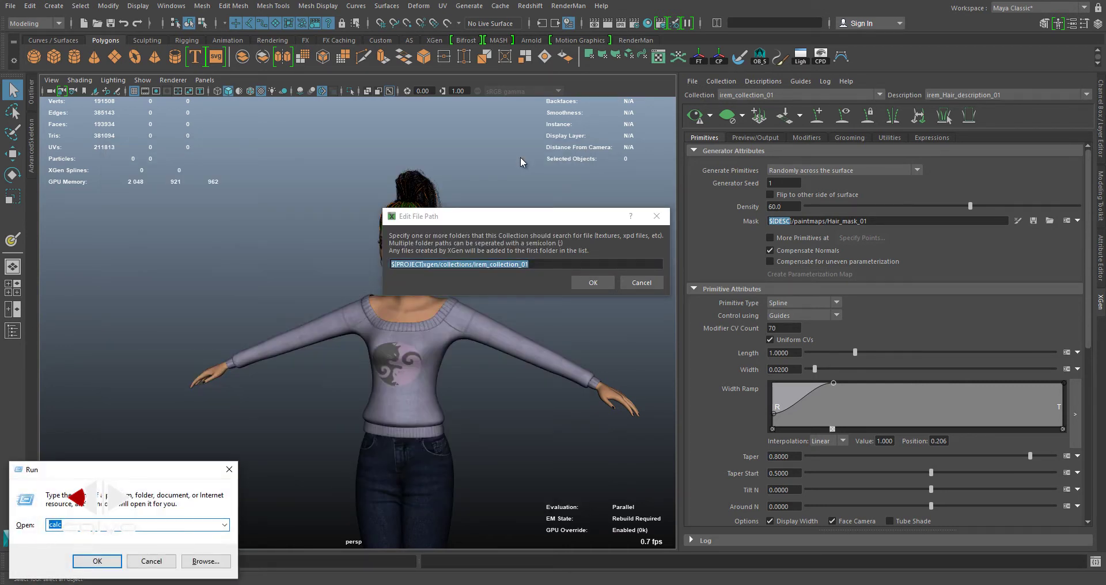
text(st)
key(BackSpace)
key(BackSpace)
key(Escape)
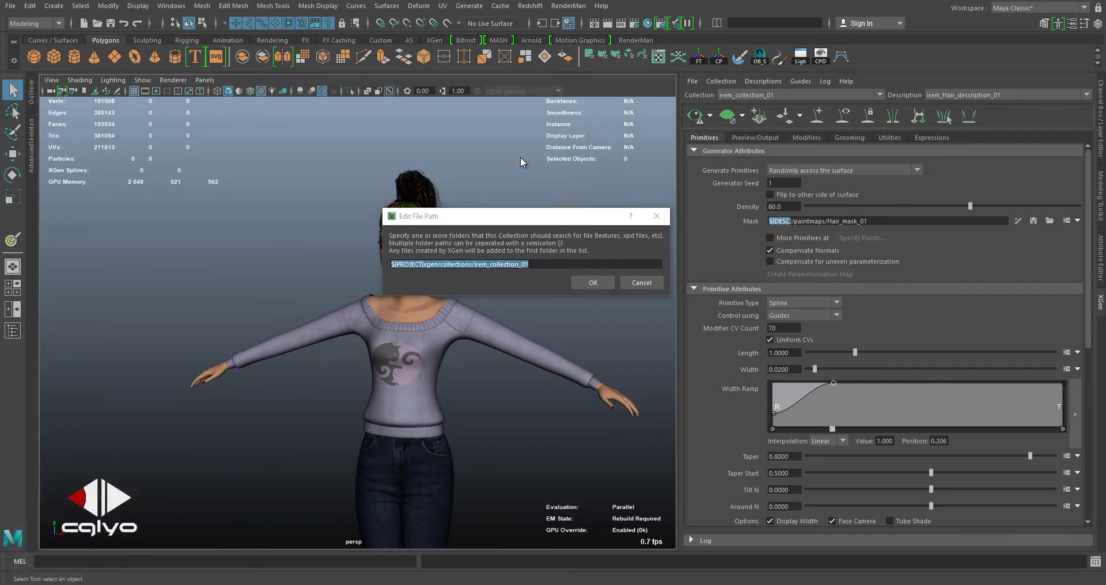
key(super)
text(stick)
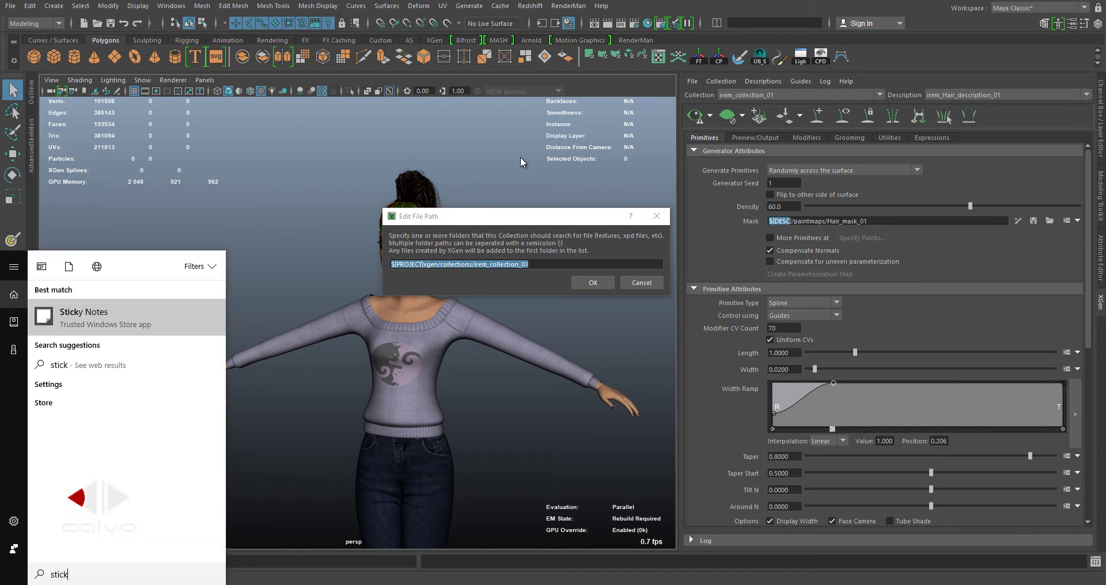
key(Return)
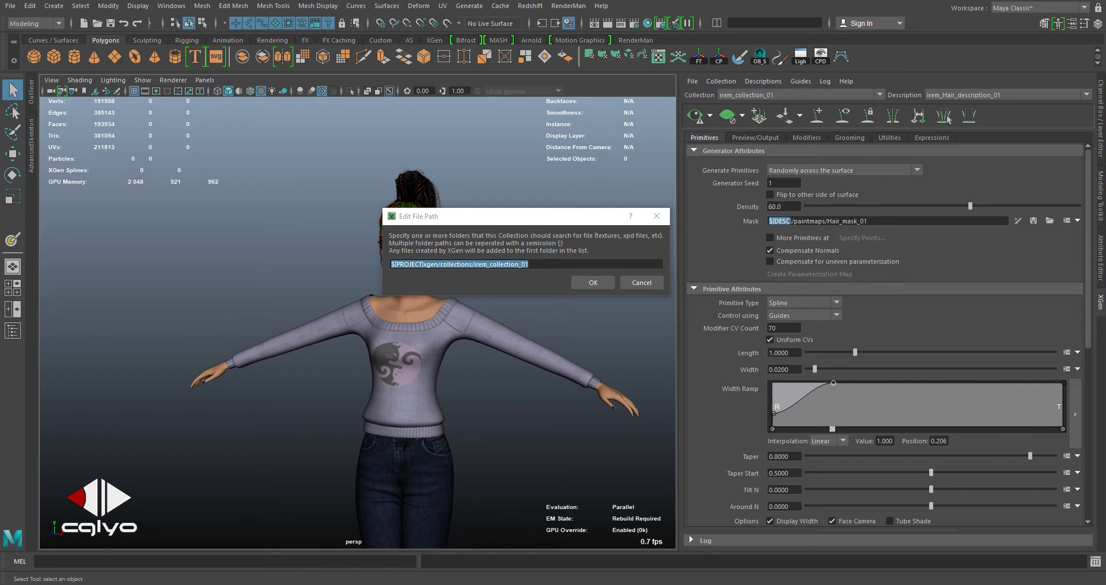
key(ctrl+v)
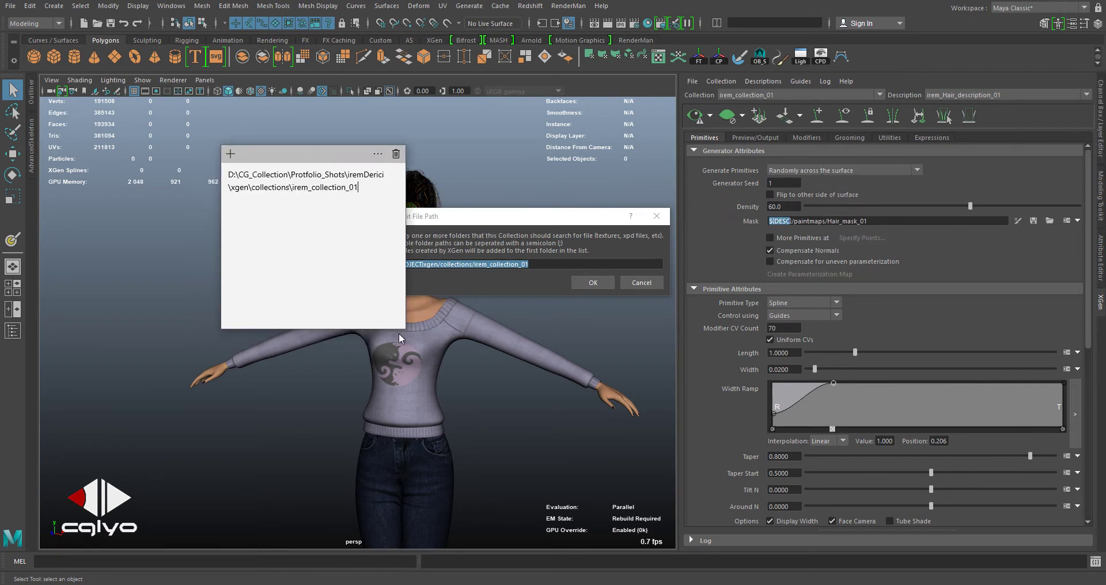
drag(410, 332, 782, 446)
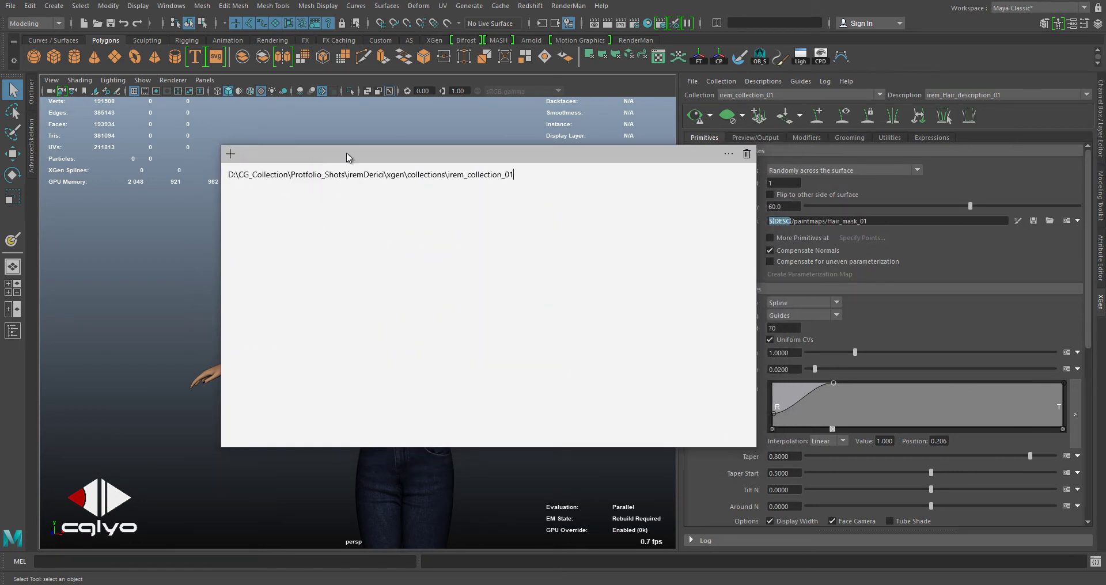
drag(348, 154, 665, 211)
Step: Convert every backslash in the noted D:\CG_Collection path to a forward slash
drag(836, 233, 397, 256)
drag(442, 217, 291, 208)
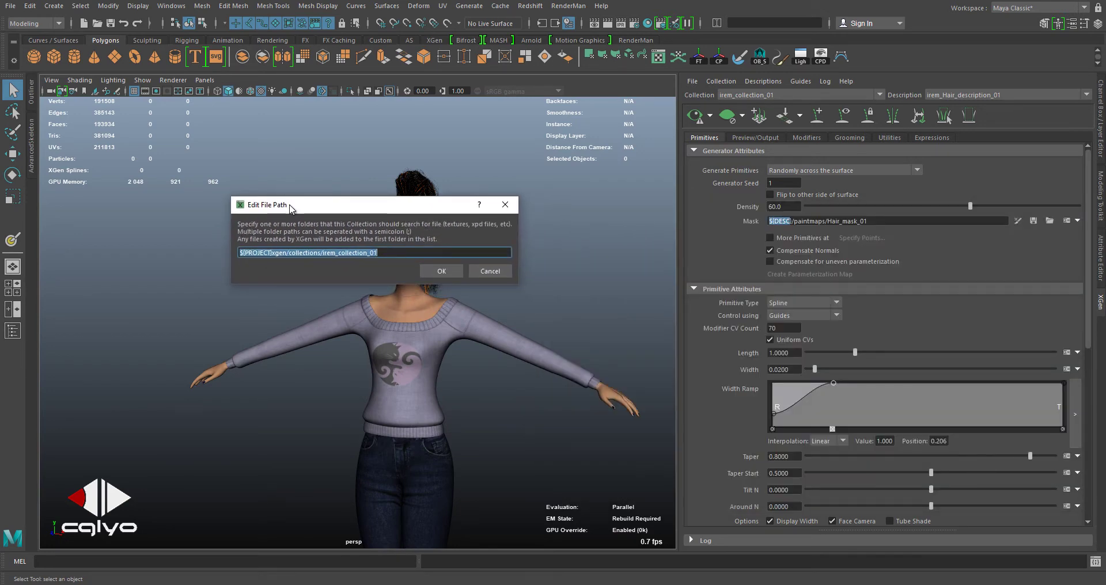
key(alt+Tab)
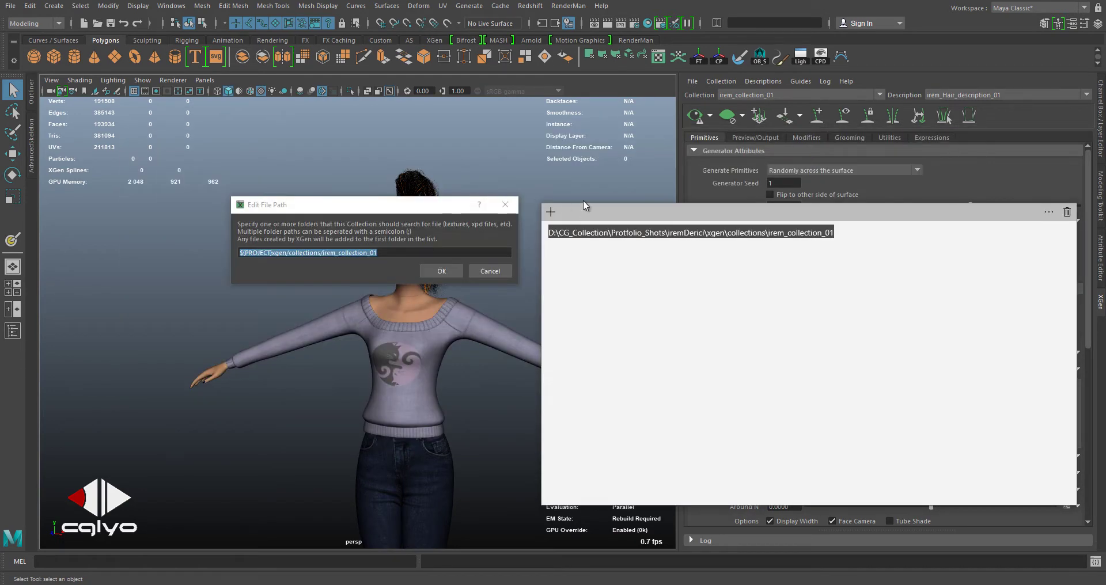
click(743, 245)
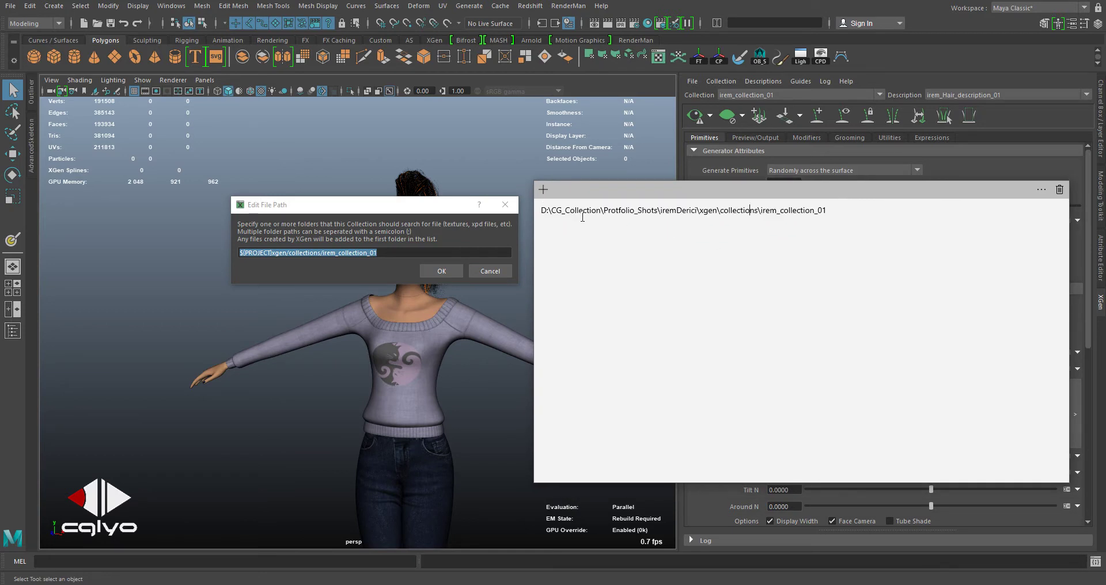
click(549, 210)
key(Delete)
text(/)
click(601, 211)
key(Delete)
text(/)
key(Right)
key(BackSpace)
text(/)
key(BackSpace)
text(/)
key(Right)
key(Right)
key(Right)
key(Right)
key(Right)
key(BackSpace)
text(/)
key(Right)
key(BackSpace)
text(/)
key(ctrl+a)
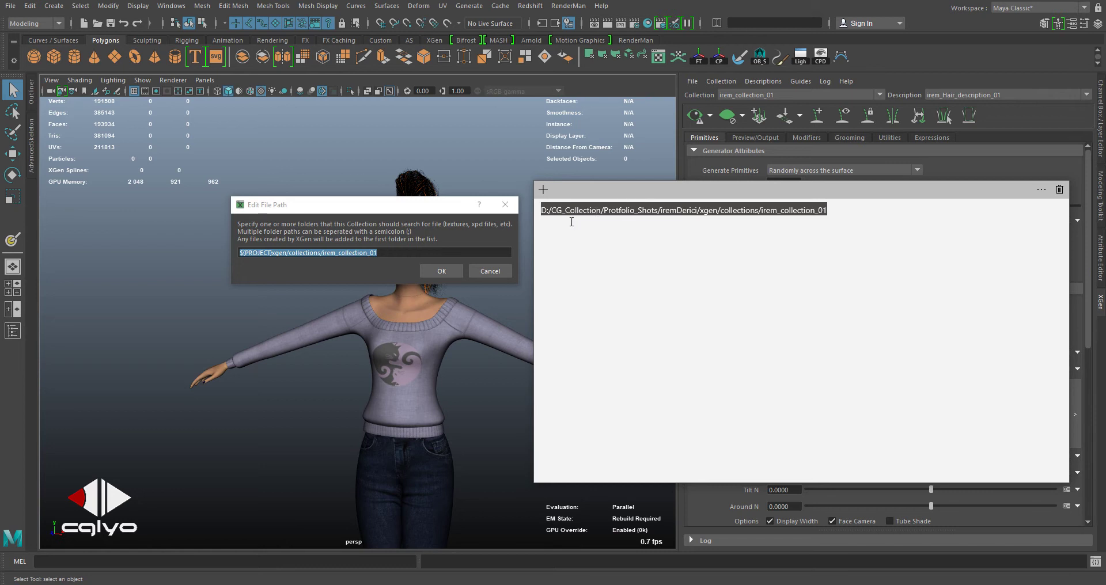
Step: Replace the ${PROJECT}-based collection path with the forward-slash D:/CG_Collection path and confirm
click(332, 251)
click(332, 252)
key(ctrl+a)
key(BackSpace)
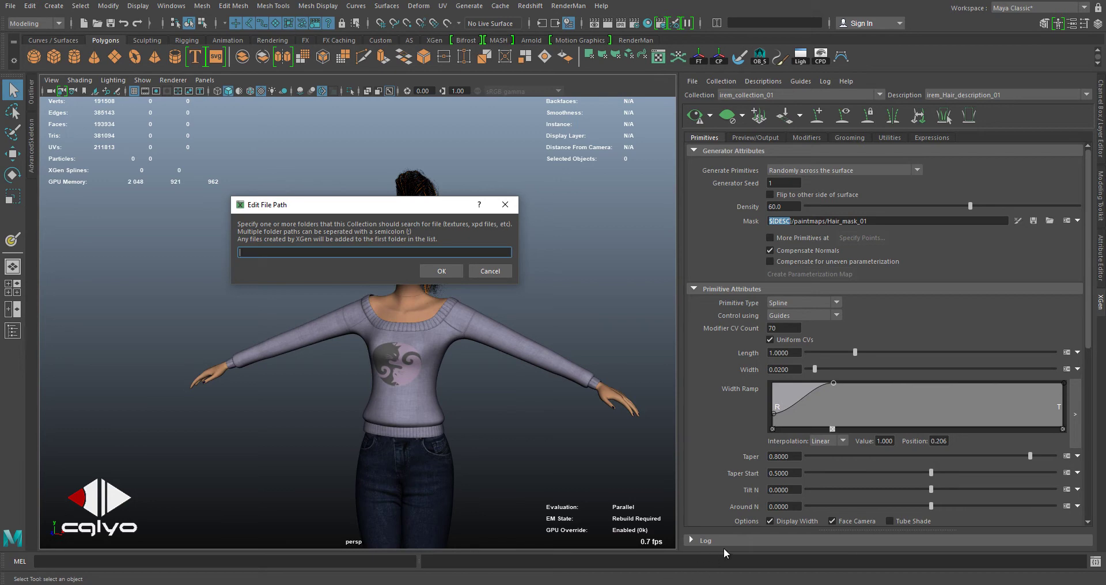
key(super)
text(stick)
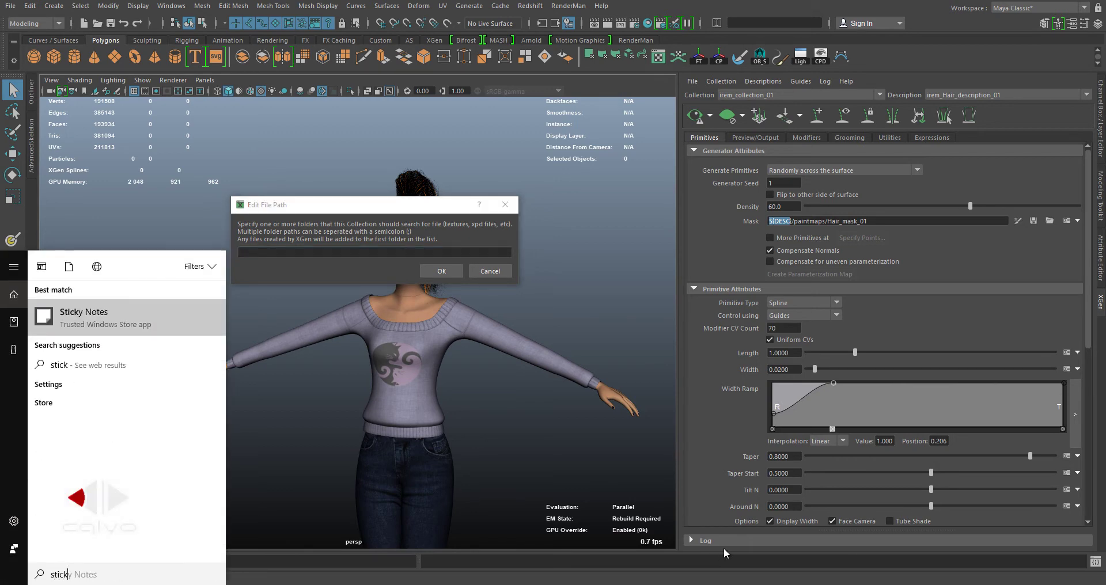
key(Return)
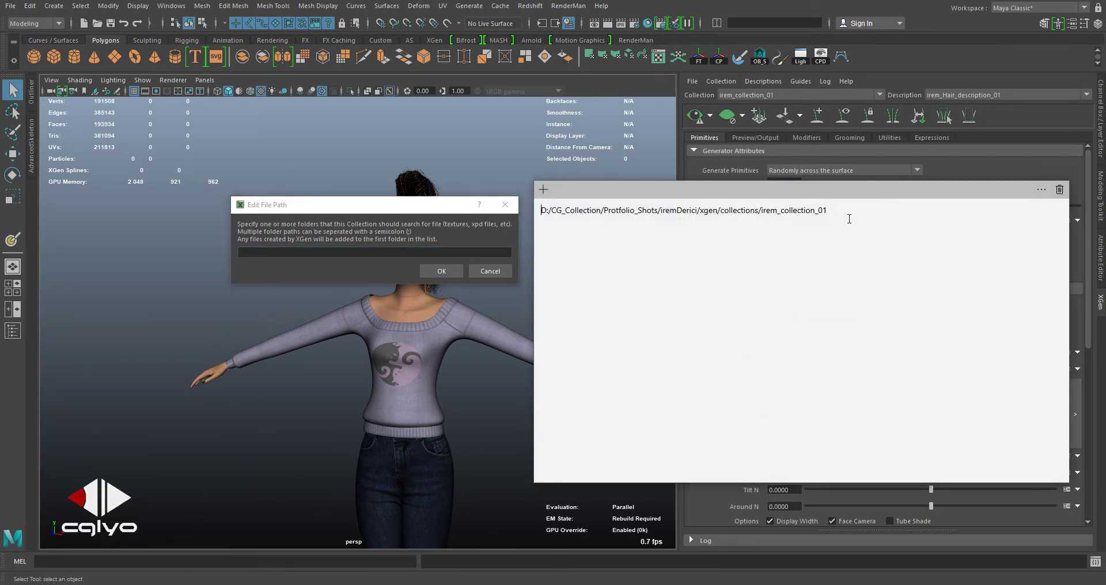
drag(853, 220, 540, 211)
key(ctrl+c)
click(450, 254)
key(ctrl+v)
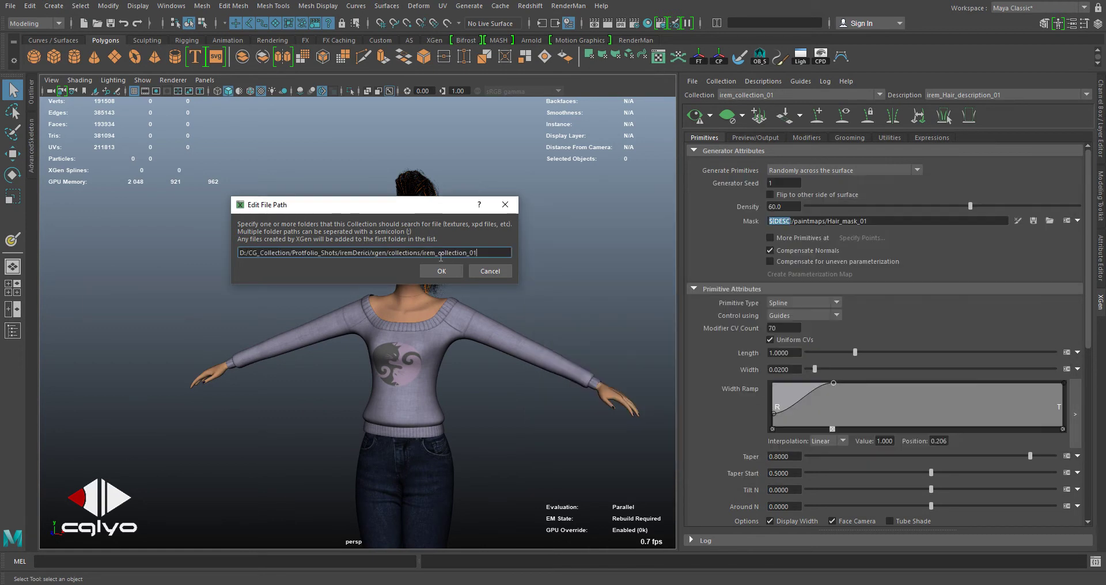
click(441, 271)
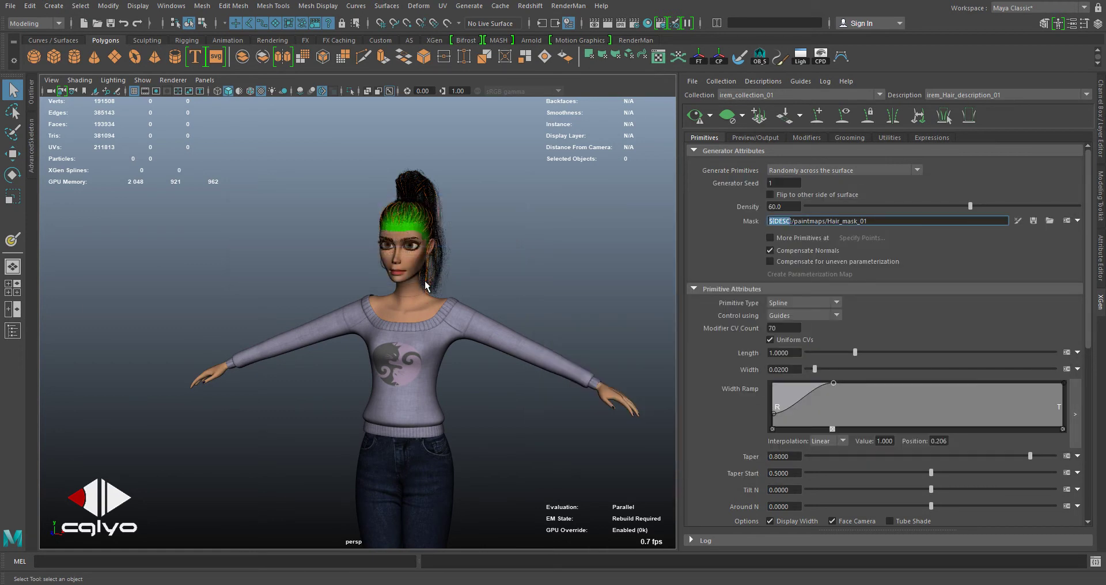
Step: Open the Mask's Expression Editor showing map('${DESC}/paintmaps/Hair_mask_01') and move it aside
alt+drag(431, 274, 476, 241)
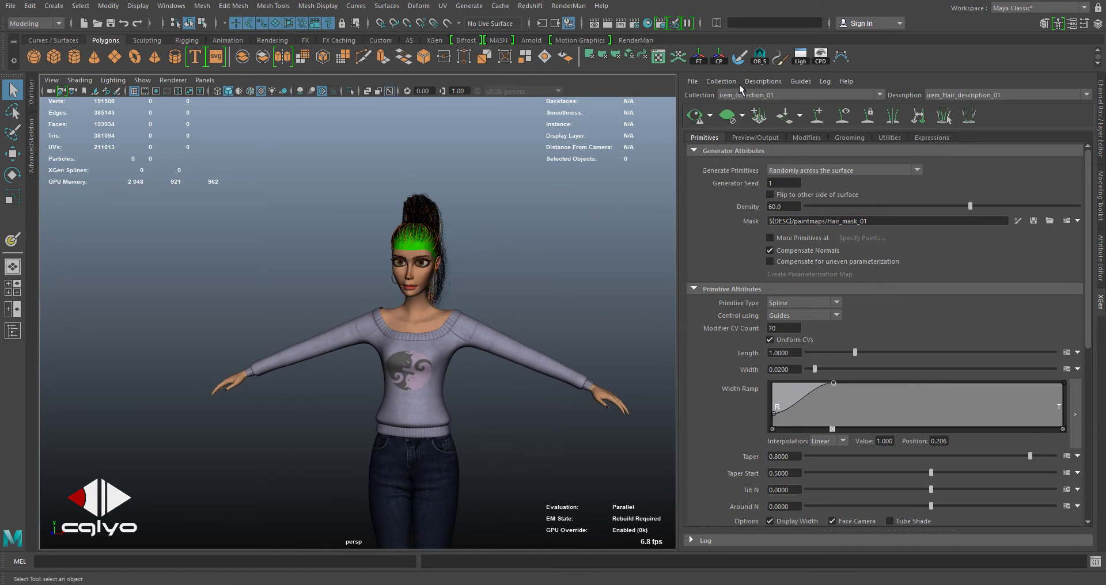
alt+drag(573, 200, 511, 211)
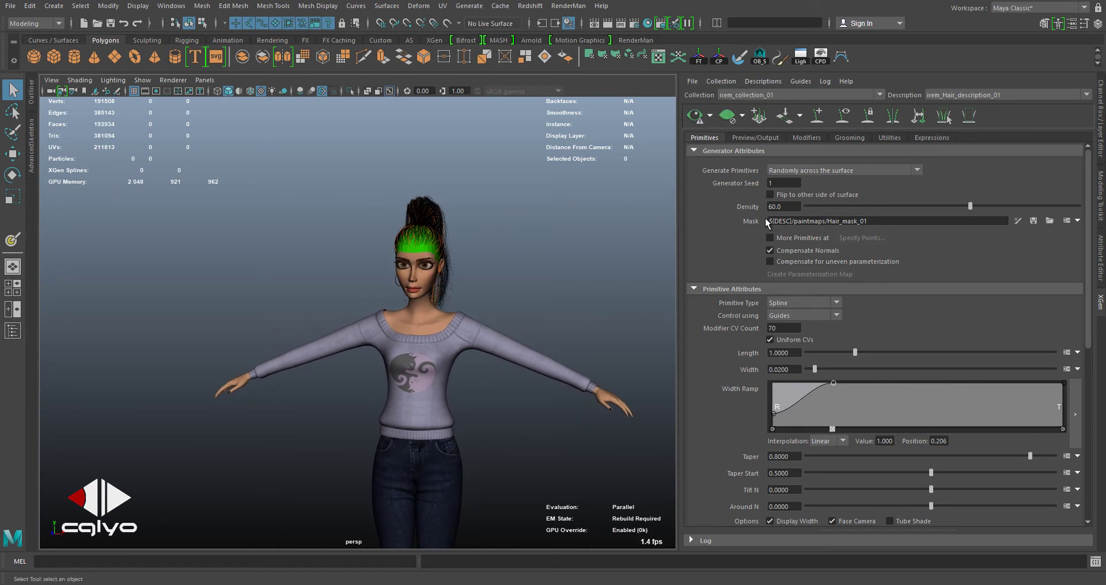
click(1065, 221)
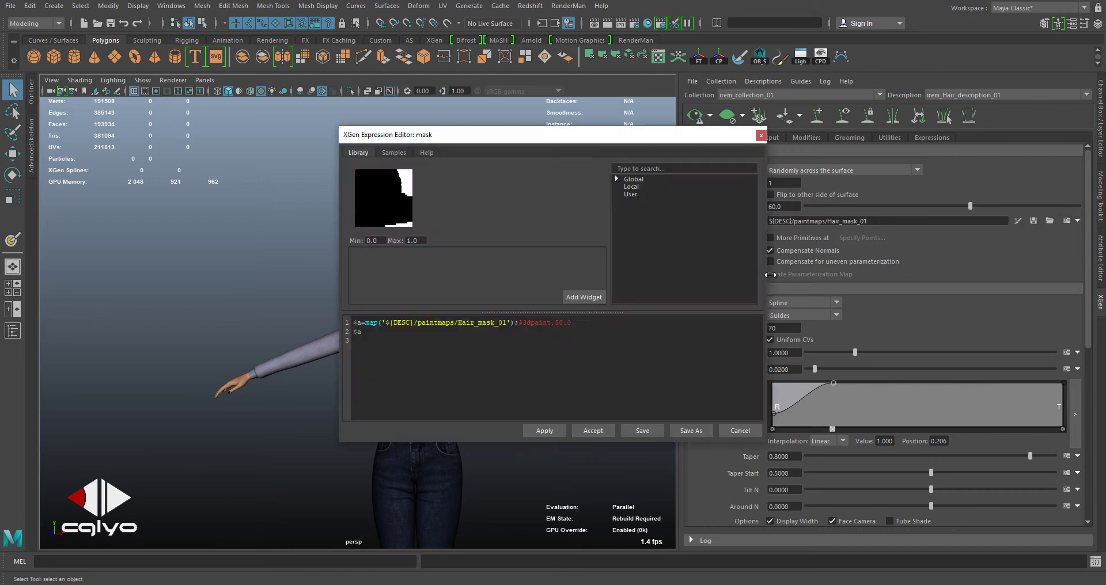
drag(518, 140, 431, 146)
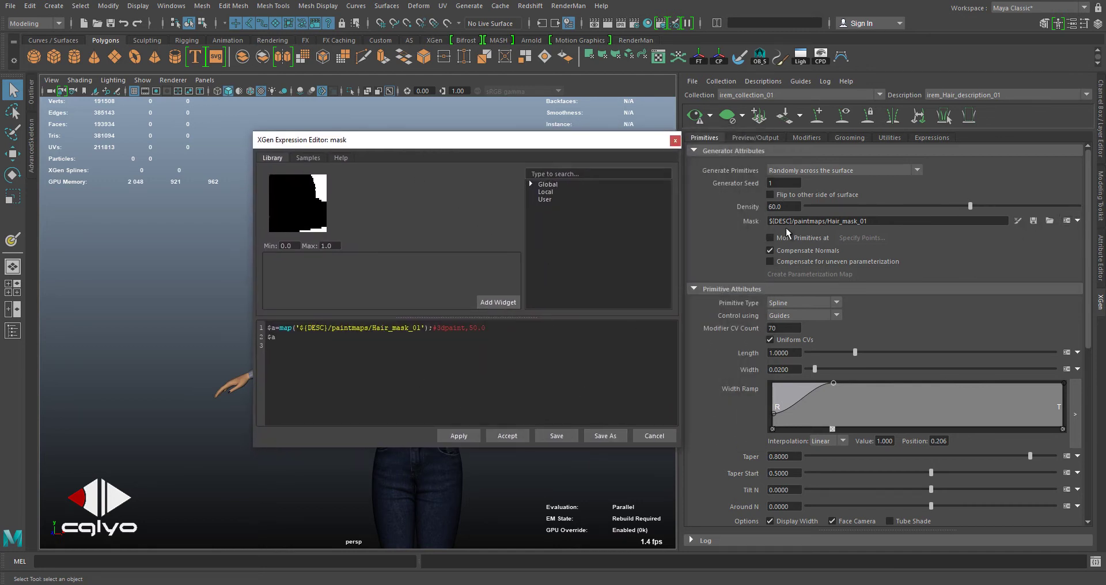
drag(793, 222, 780, 223)
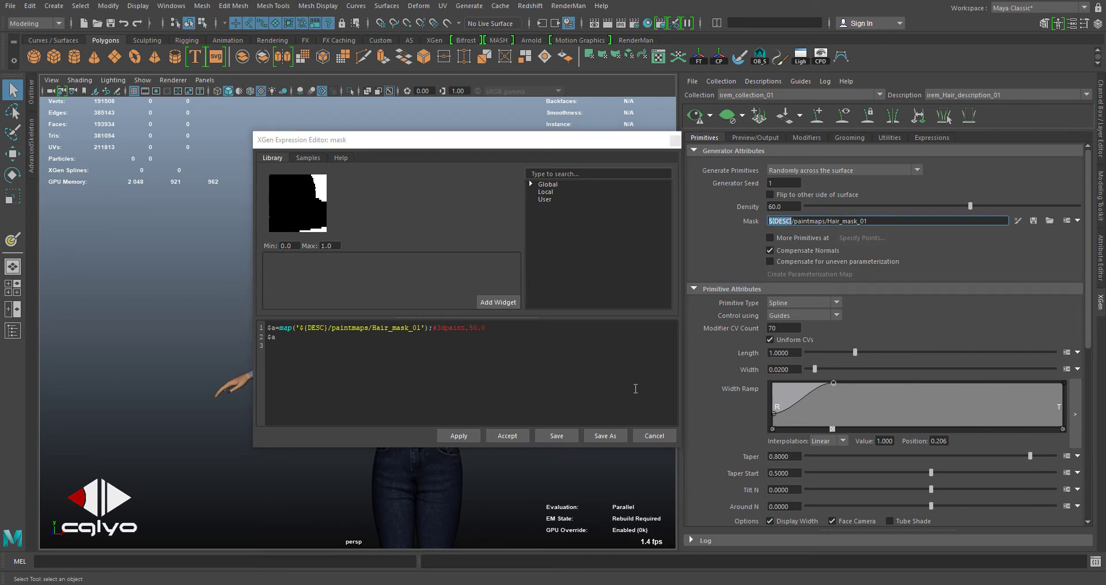
click(328, 329)
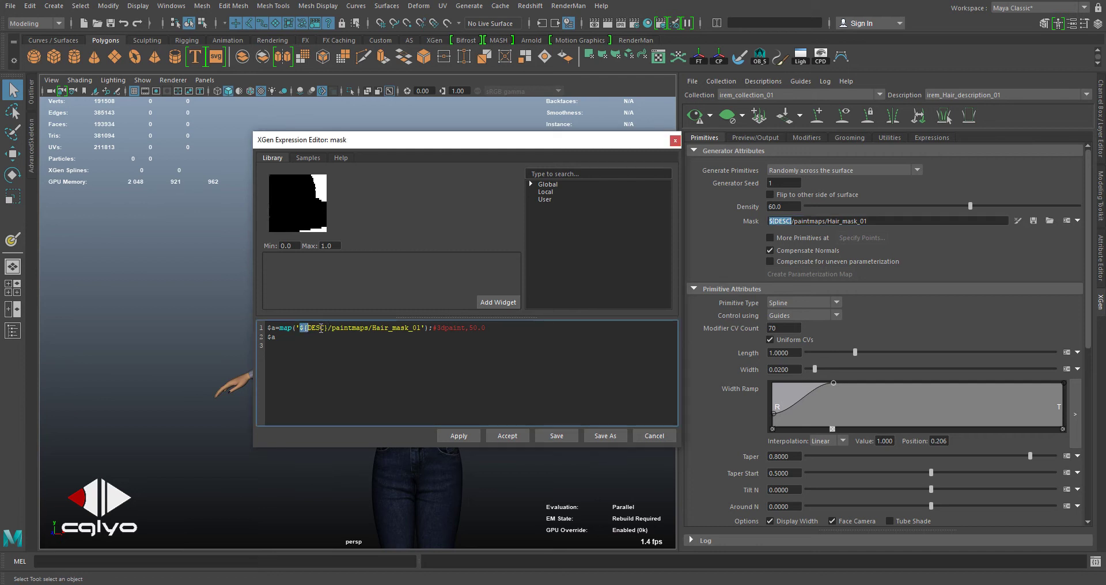
drag(344, 328, 352, 328)
Step: Browse into irem_Hair_description_01's paintmaps folder in Explorer and copy its address path
mouse_move(170, 576)
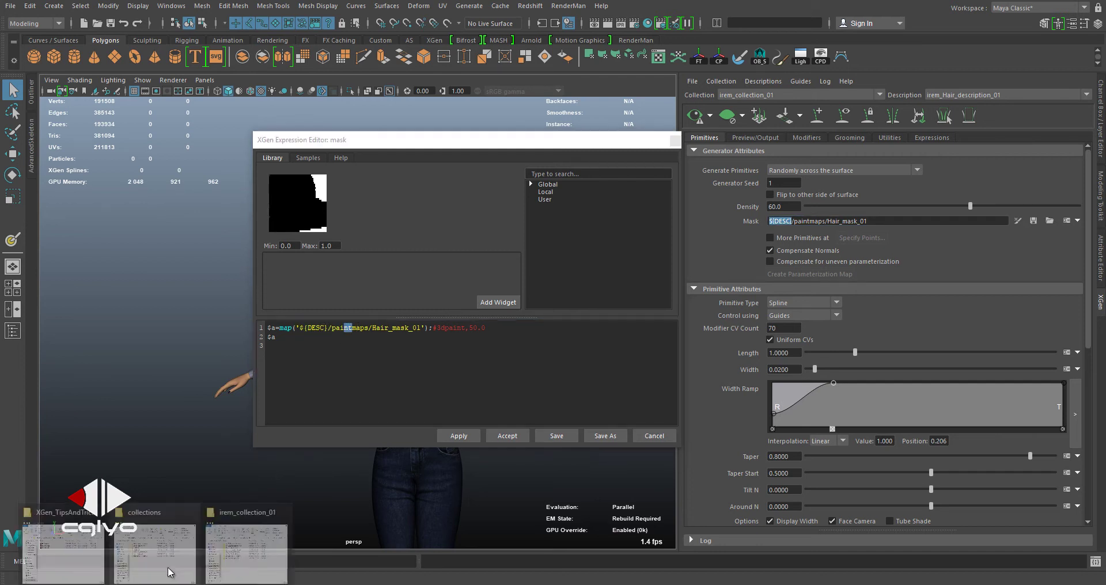
click(242, 550)
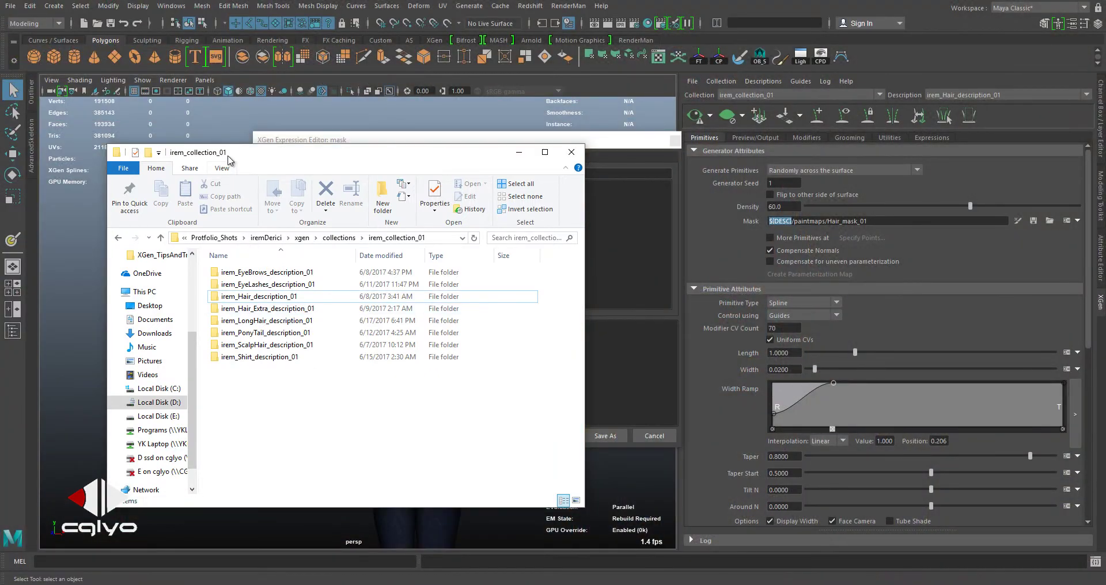
drag(188, 146, 445, 147)
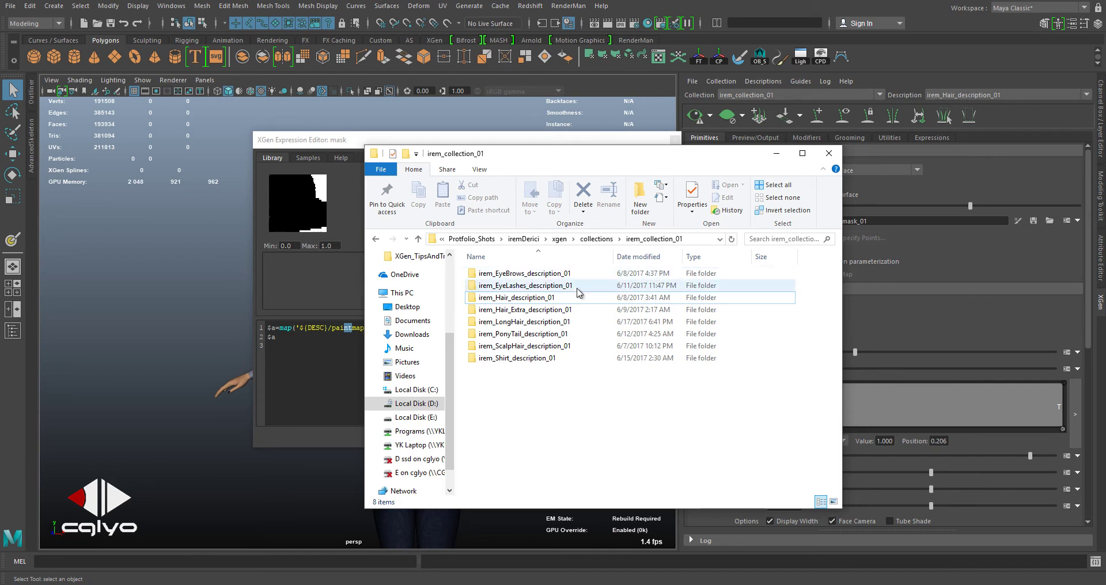
double_click(557, 298)
drag(526, 158, 613, 153)
click(578, 307)
double_click(578, 306)
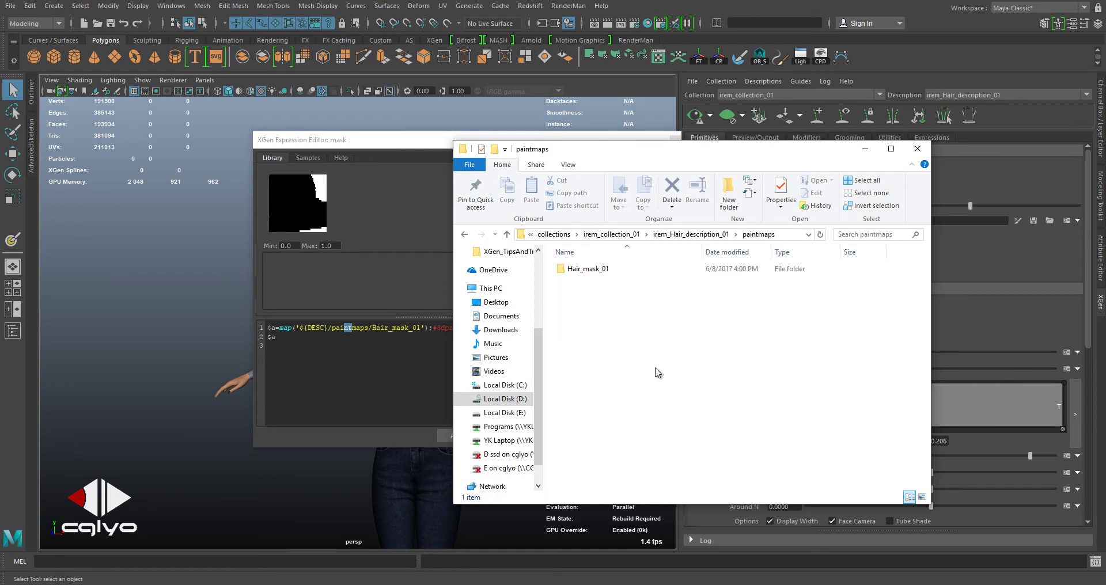
click(739, 239)
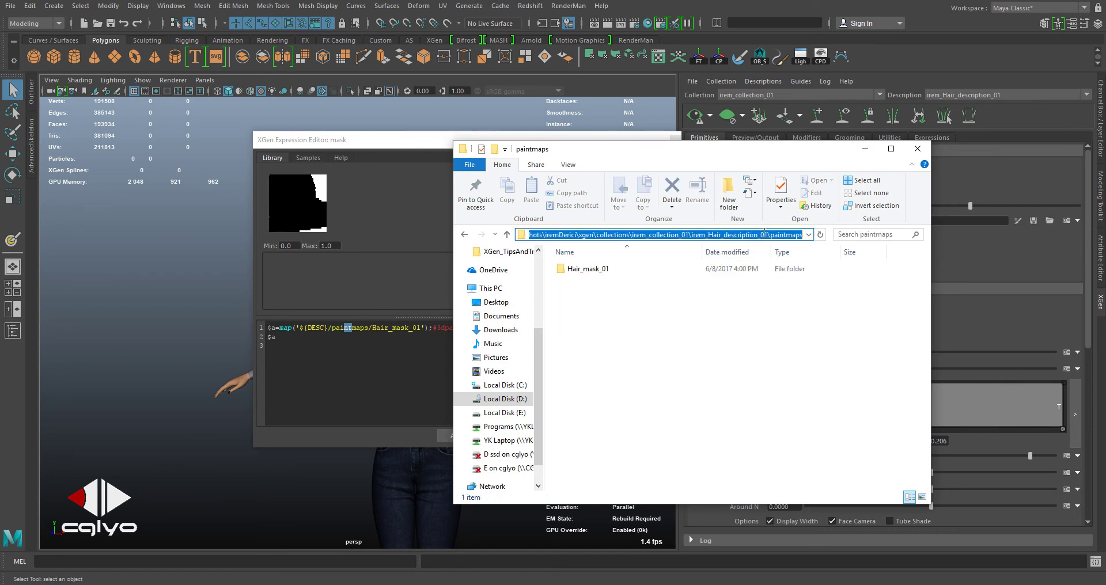
key(alt+Tab)
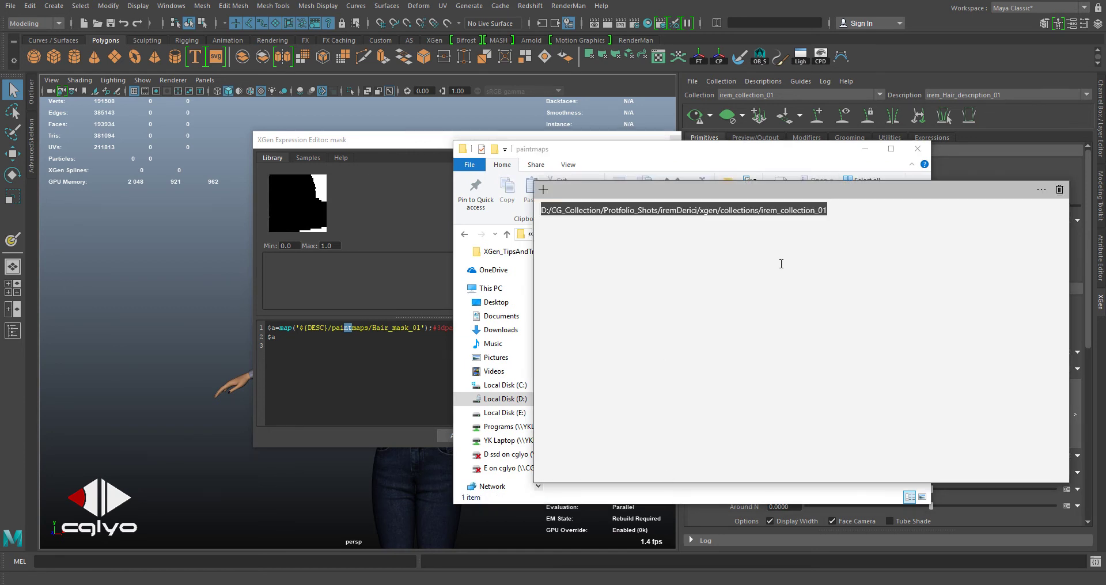
Step: Append irem_Hair_description_01\paintmaps to the note's forward-slash collection path and select it
click(840, 222)
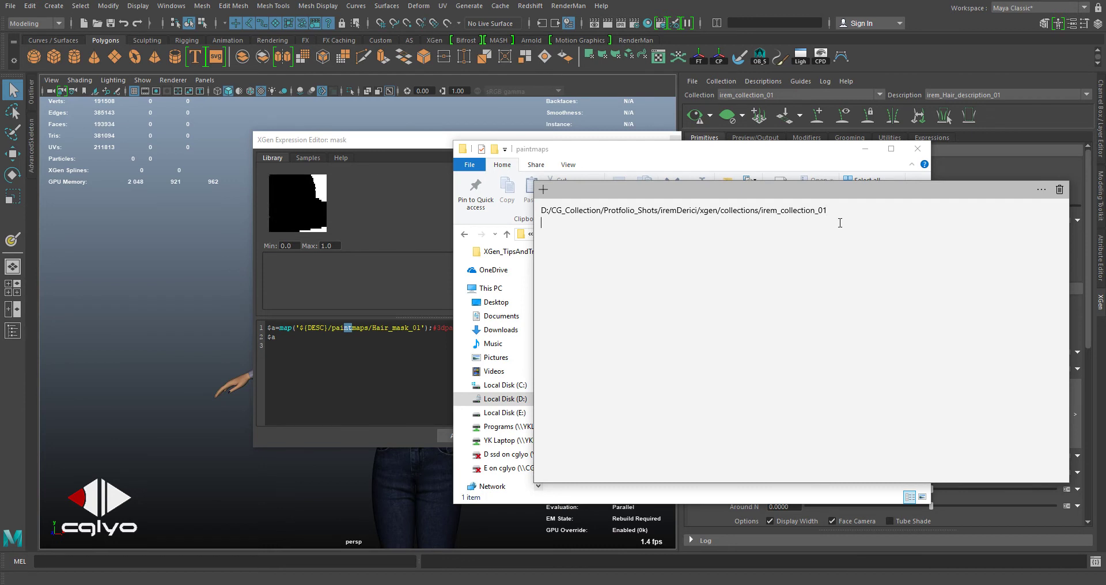
key(Return)
key(ctrl+v)
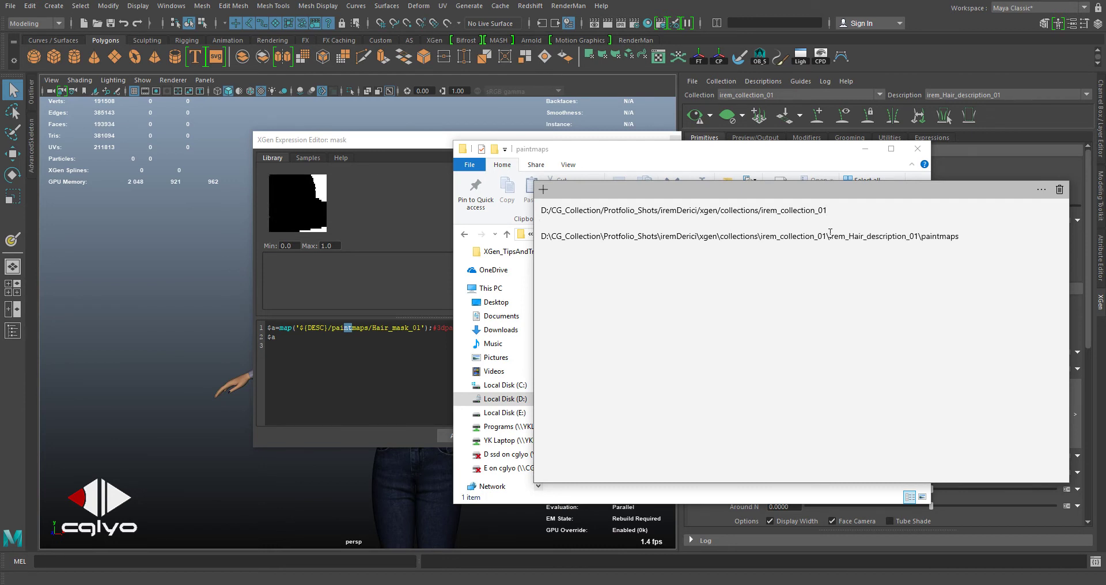
drag(830, 236, 992, 242)
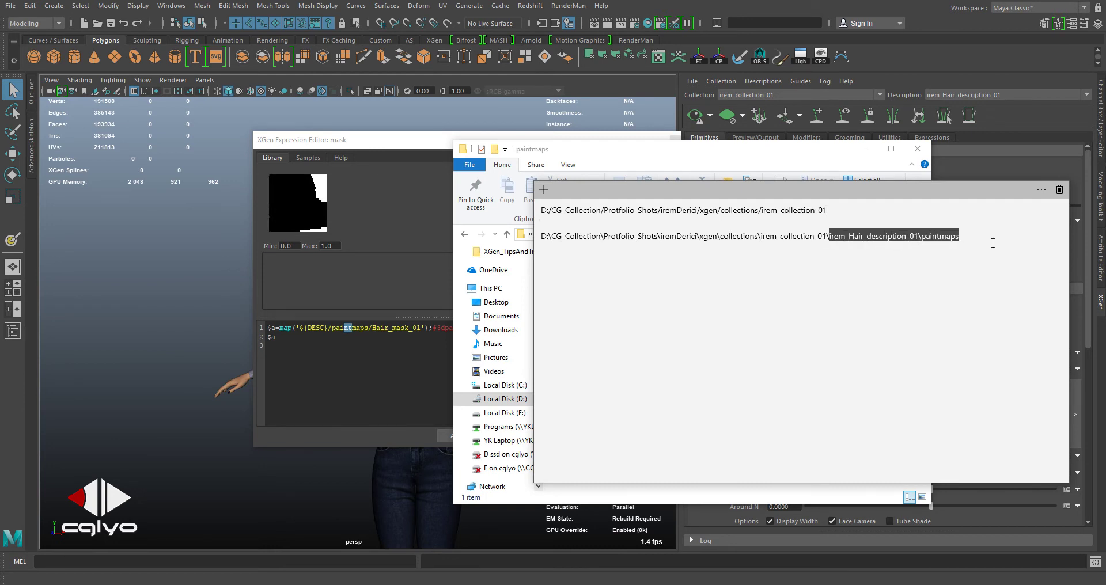
key(ctrl+x)
click(840, 212)
text(/)
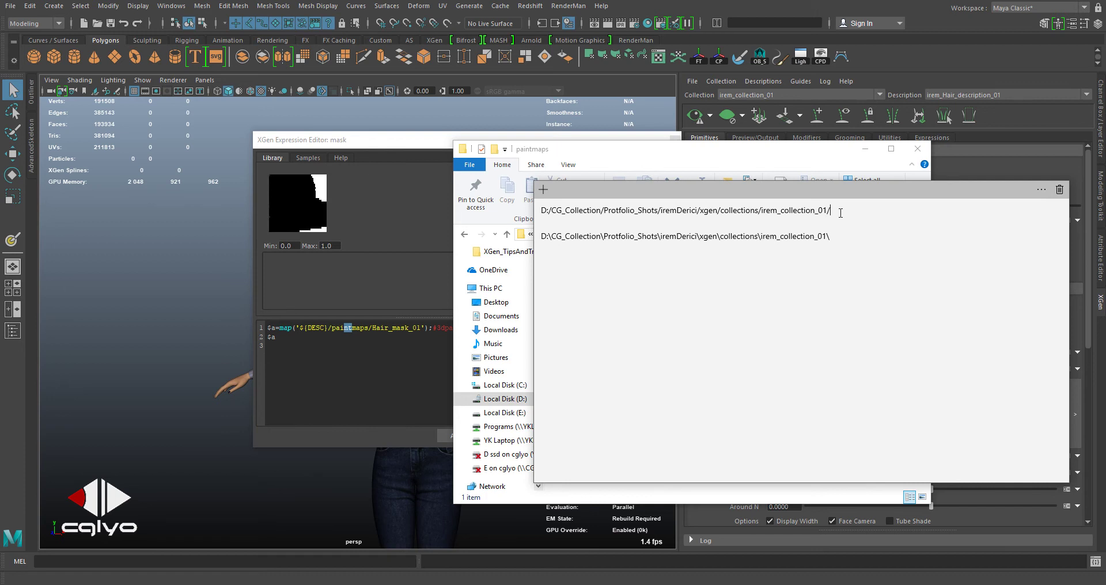
key(ctrl+v)
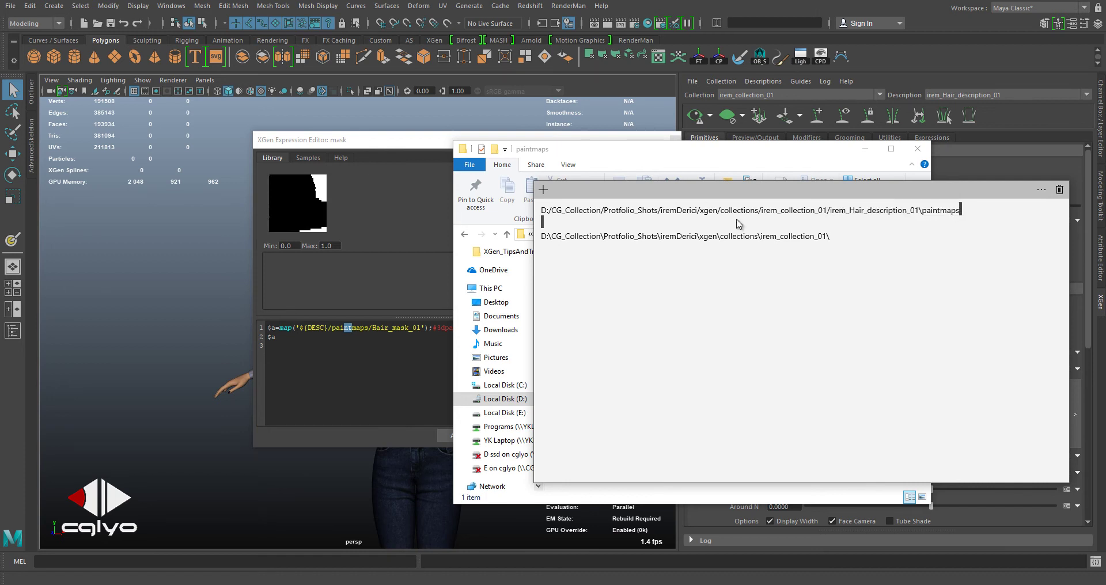
triple_click(541, 211)
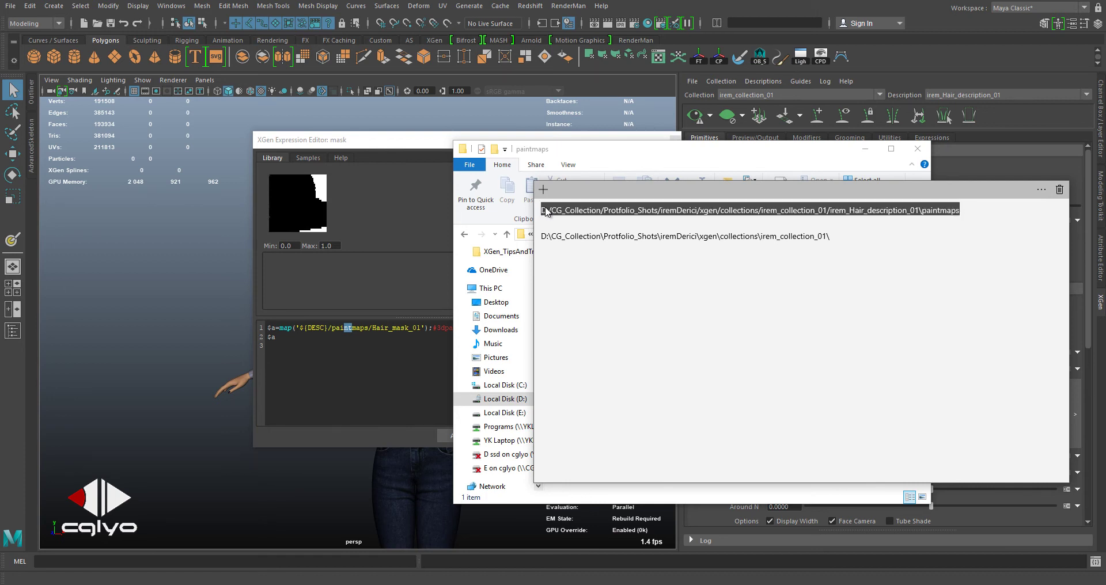
Step: Replace ${DESC}/paintmaps in the mask expression with the absolute D:/CG_Collection paintmaps path, then apply and accept
click(390, 256)
click(329, 328)
drag(300, 327, 369, 329)
key(ctrl+v)
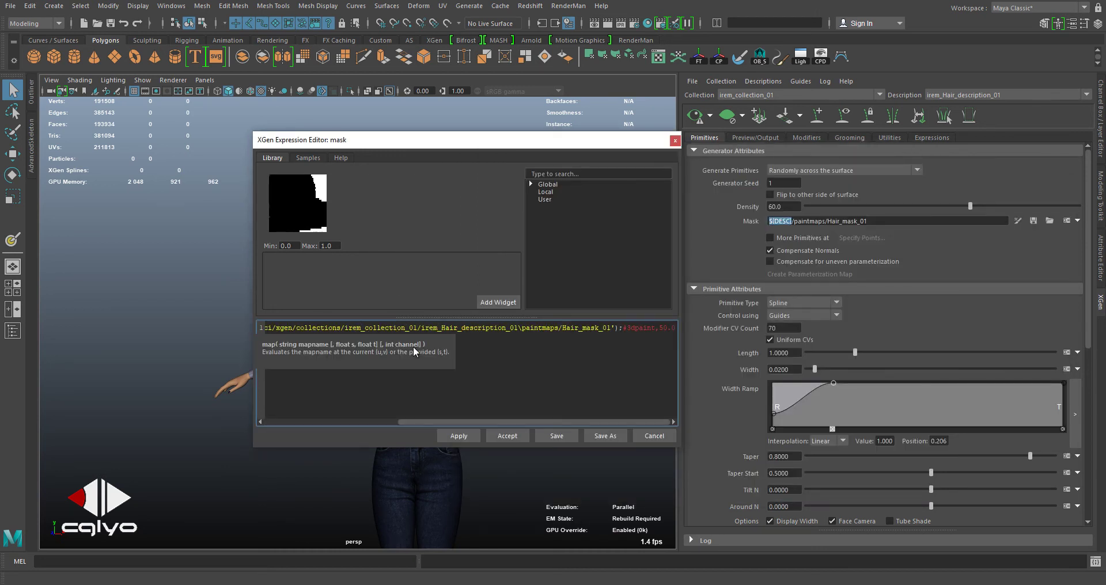
click(521, 328)
key(BackSpace)
text(/)
drag(486, 421, 353, 415)
click(450, 437)
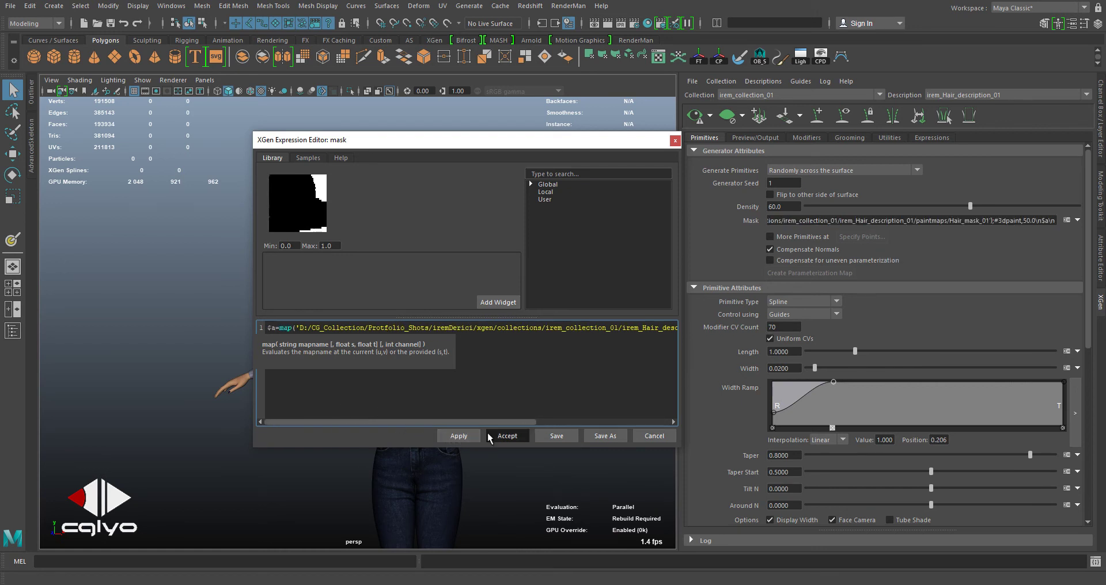
click(507, 436)
scroll(716, 306, down, 3)
scroll(717, 305, down, 4)
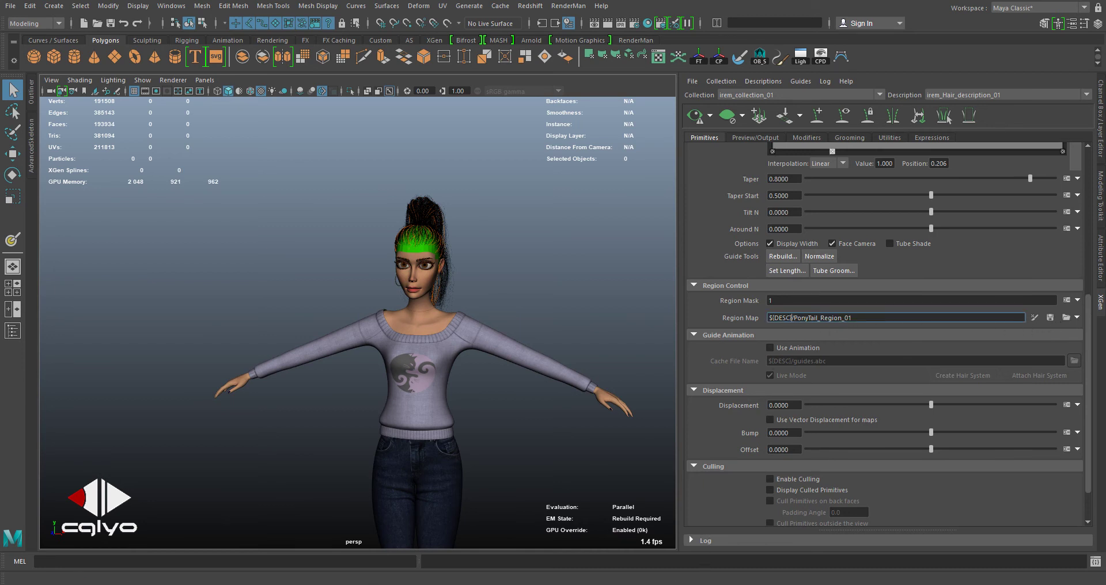
Step: Go up to the irem_Hair_description_01 folder in Explorer and select its path
mouse_move(190, 572)
click(246, 553)
drag(634, 147, 366, 158)
click(436, 246)
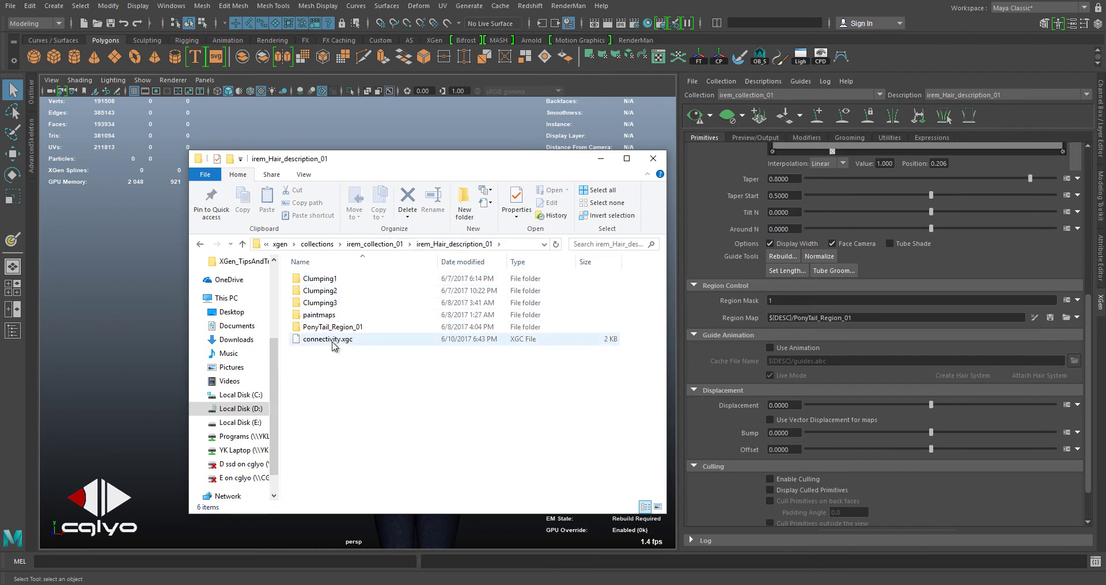
click(499, 246)
drag(461, 244, 528, 244)
Step: Copy the note's forward-slash path up to irem_Hair_description_01 and select ${DESC} in the Region Map
key(alt+Tab)
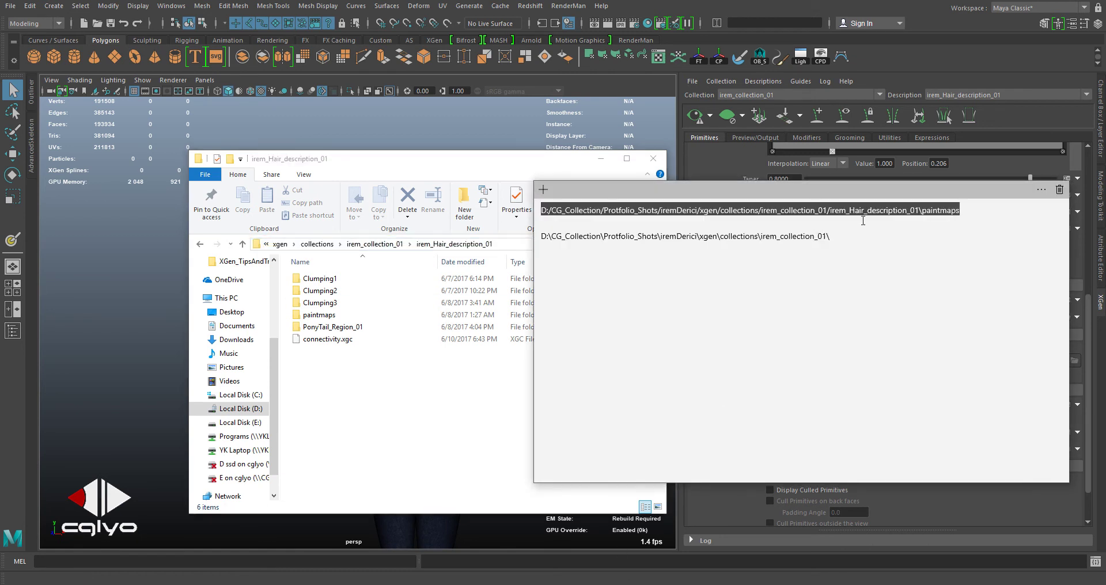
click(869, 220)
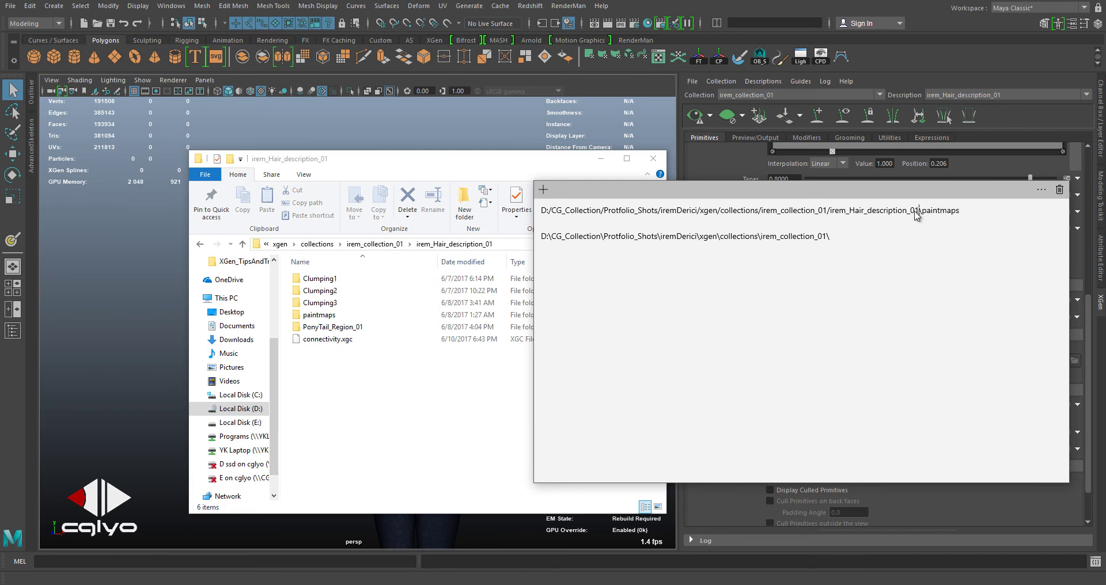
mouse_move(920, 211)
mouse_down()
mouse_move(697, 223)
mouse_move(541, 209)
mouse_up()
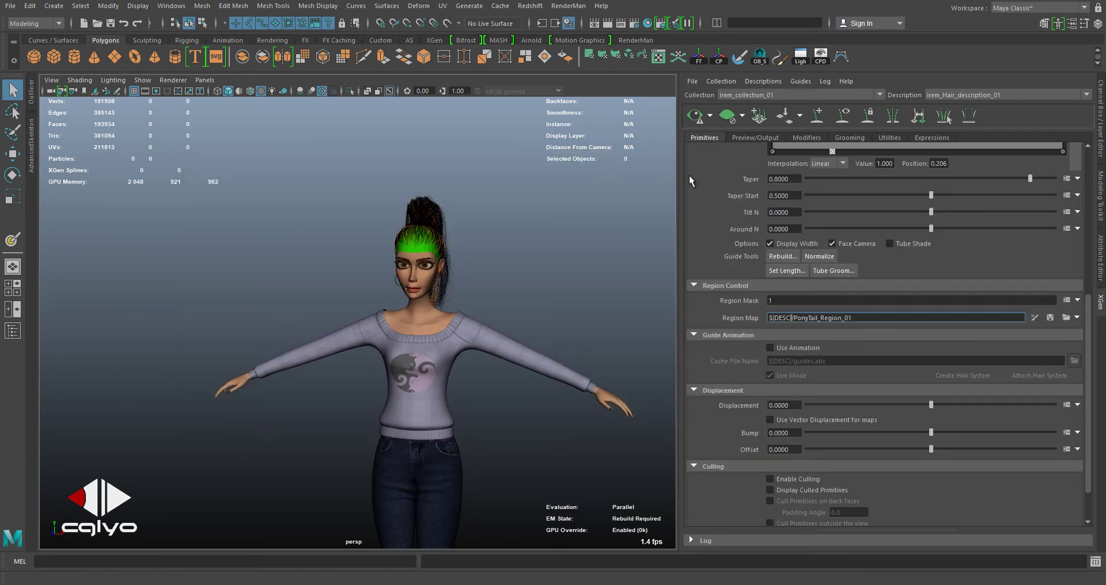
click(688, 175)
drag(793, 318, 743, 316)
Step: Replace ${DESC} in the Region Map with the absolute D:/CG_Collection path to irem_Hair_description_01
key(BackSpace)
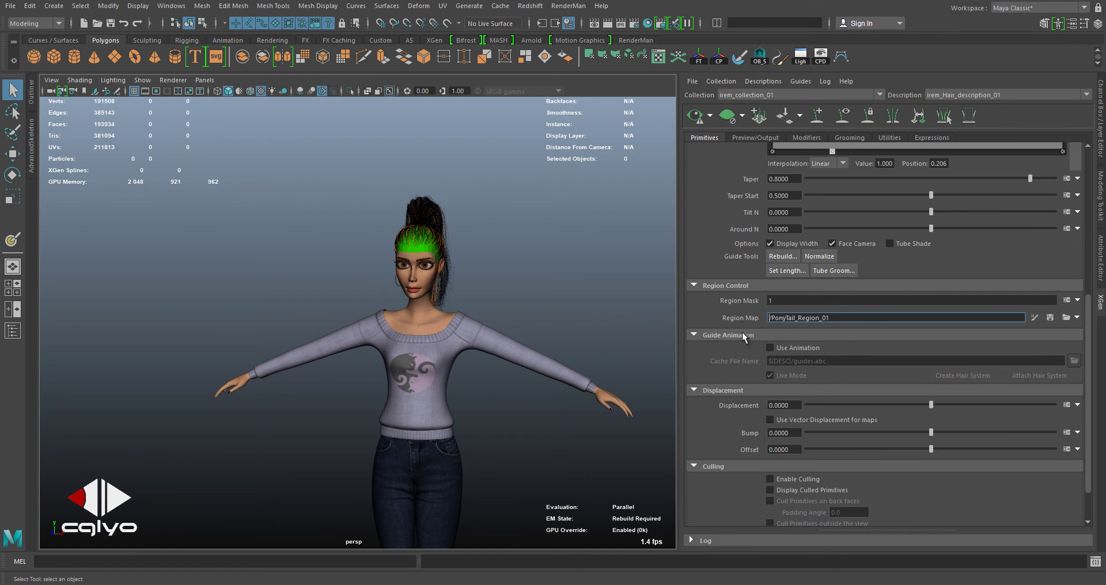
key(super)
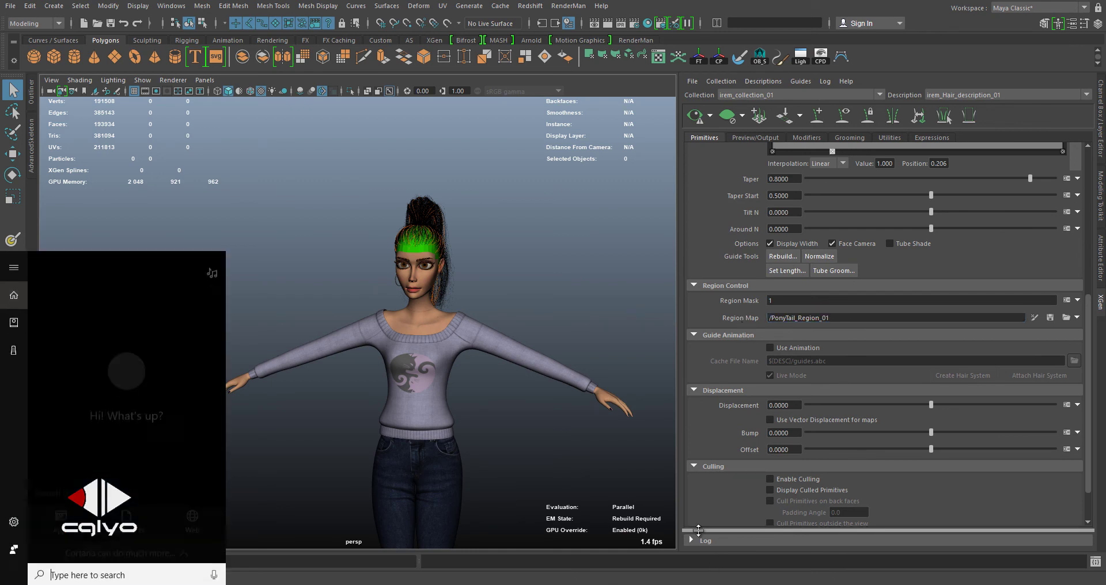
text(stick)
key(Return)
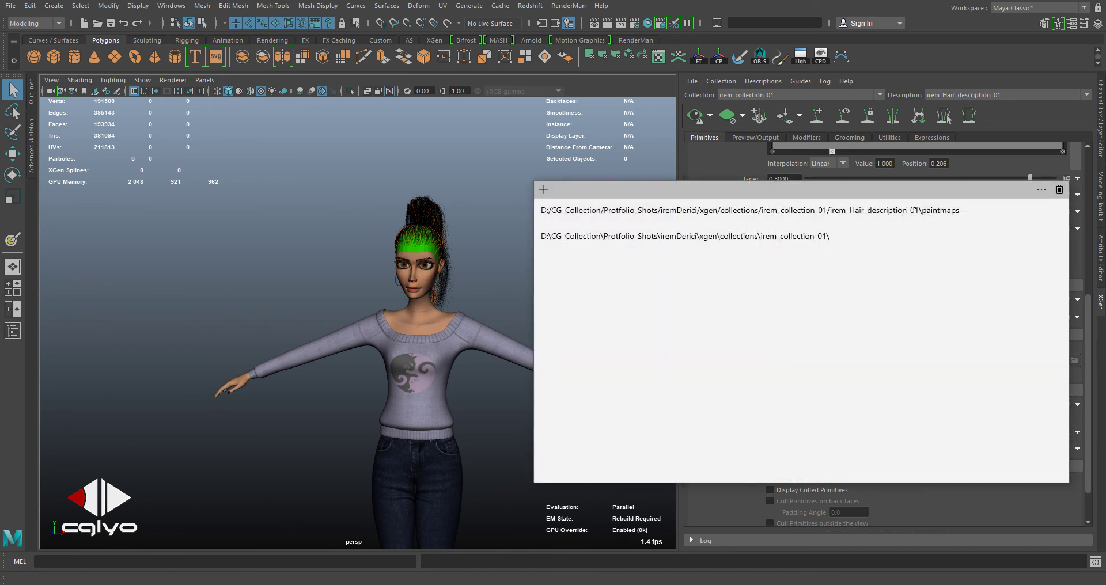
drag(919, 212, 542, 211)
key(alt+Tab)
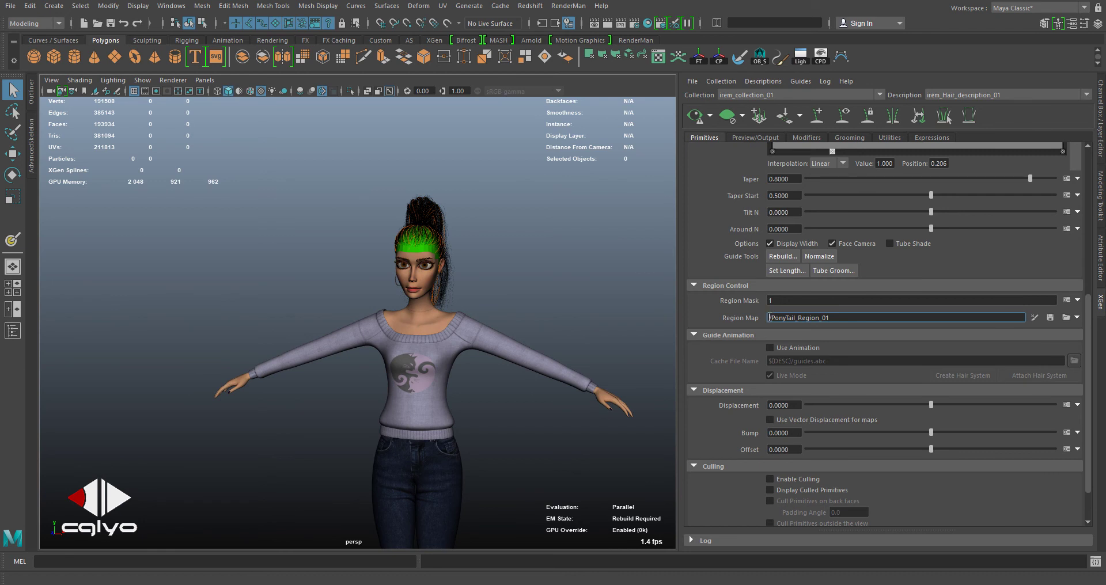
key(ctrl+v)
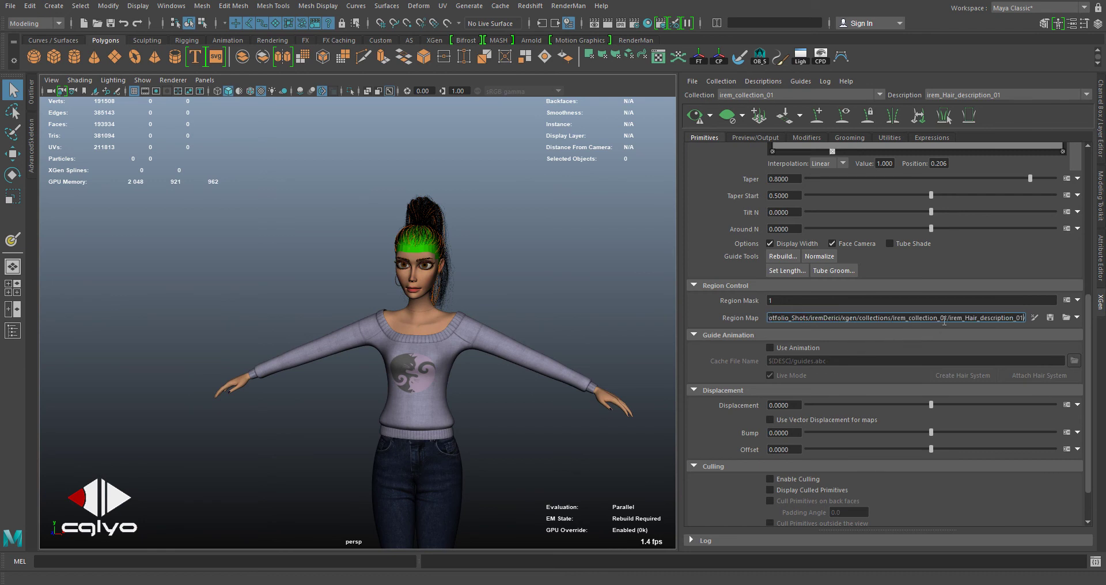
drag(963, 318, 707, 320)
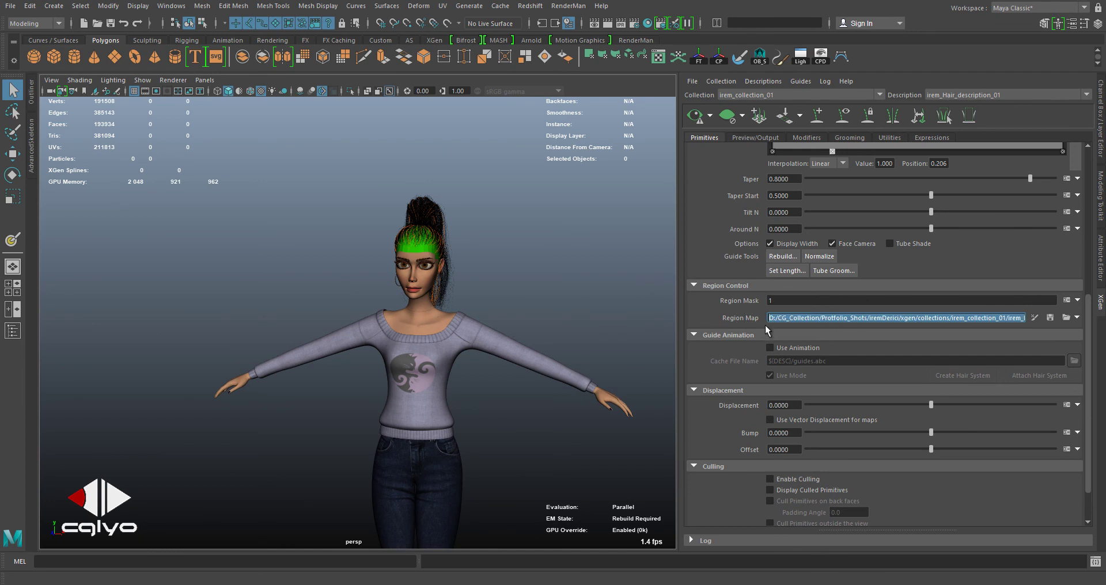
scroll(761, 326, up, 5)
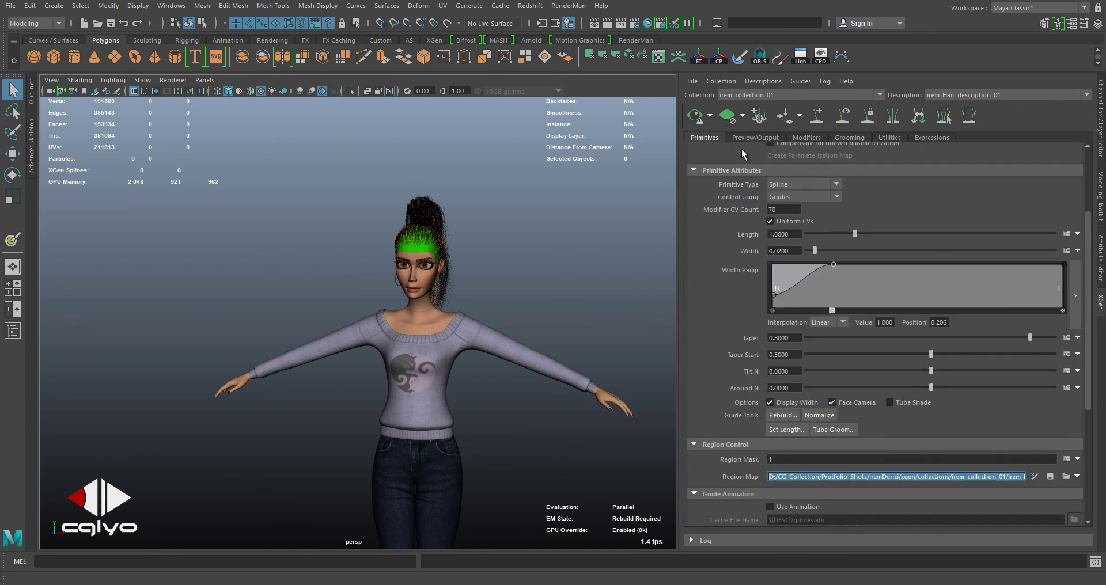
click(770, 138)
scroll(762, 175, up, 5)
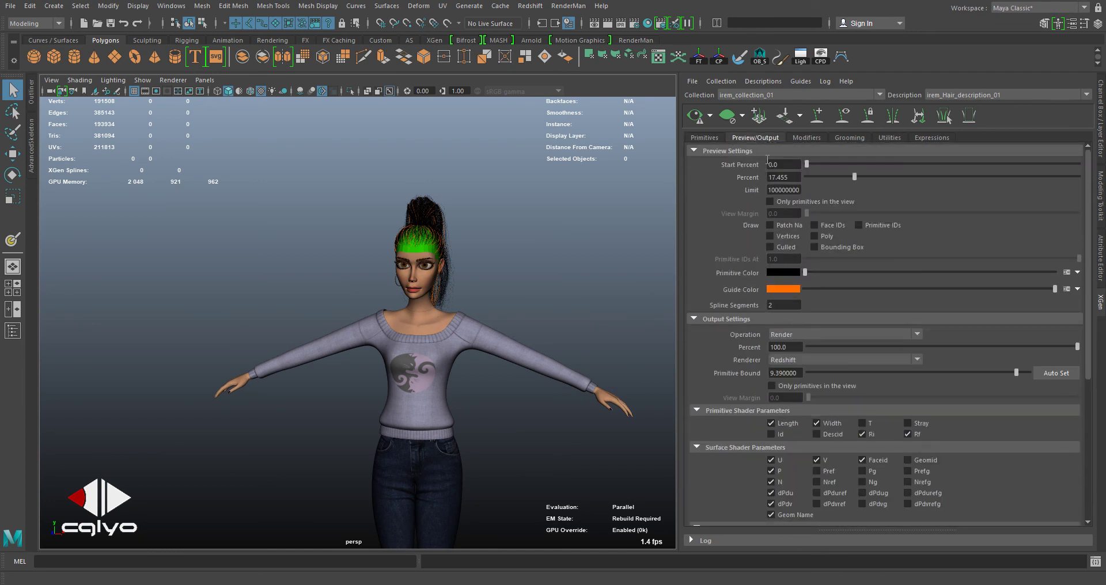
click(793, 138)
scroll(729, 203, down, 1)
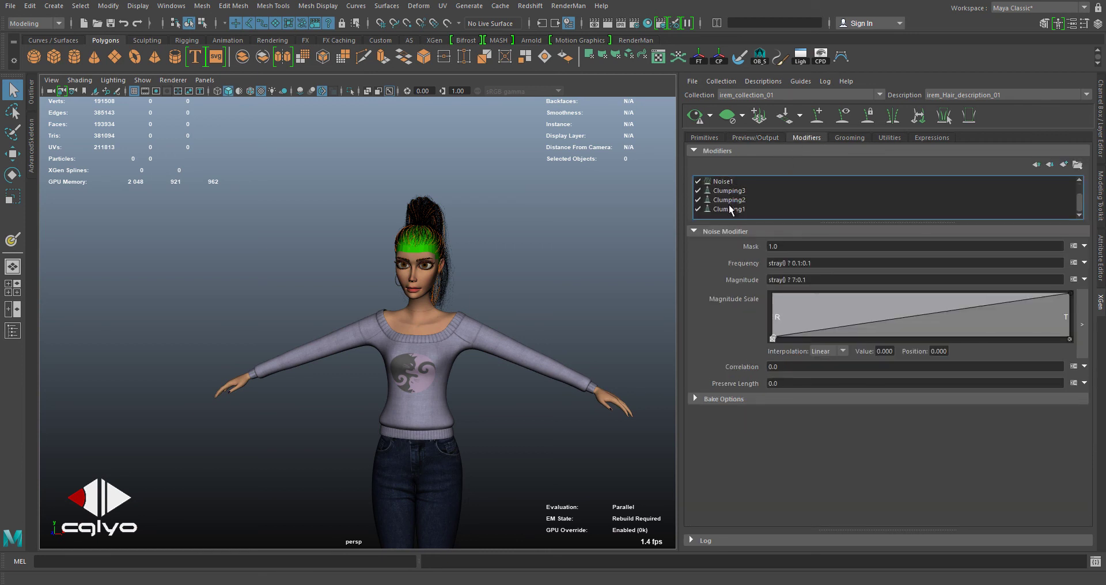
click(729, 208)
click(733, 200)
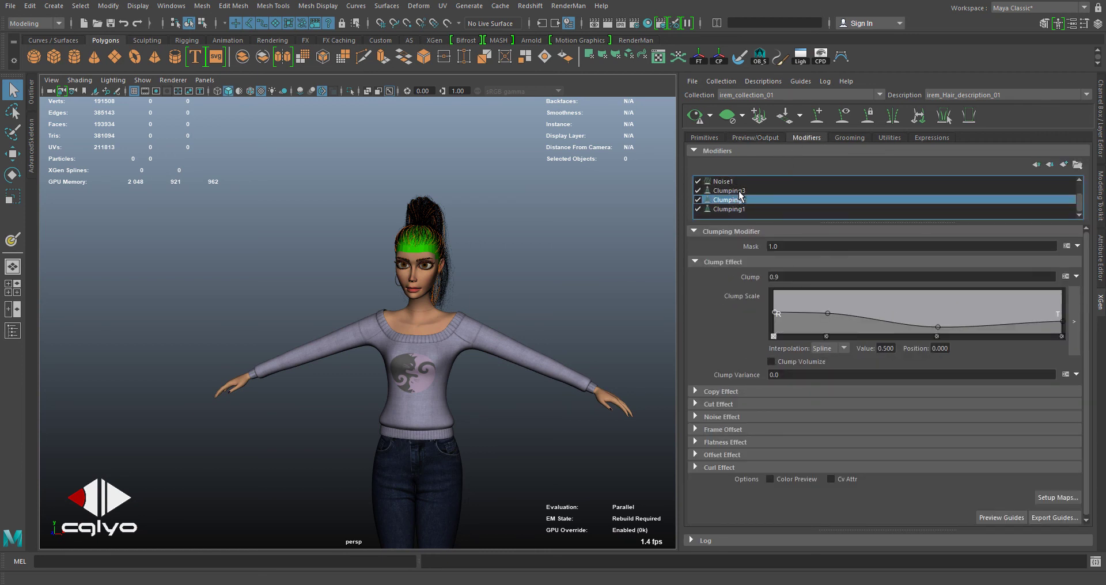
click(785, 245)
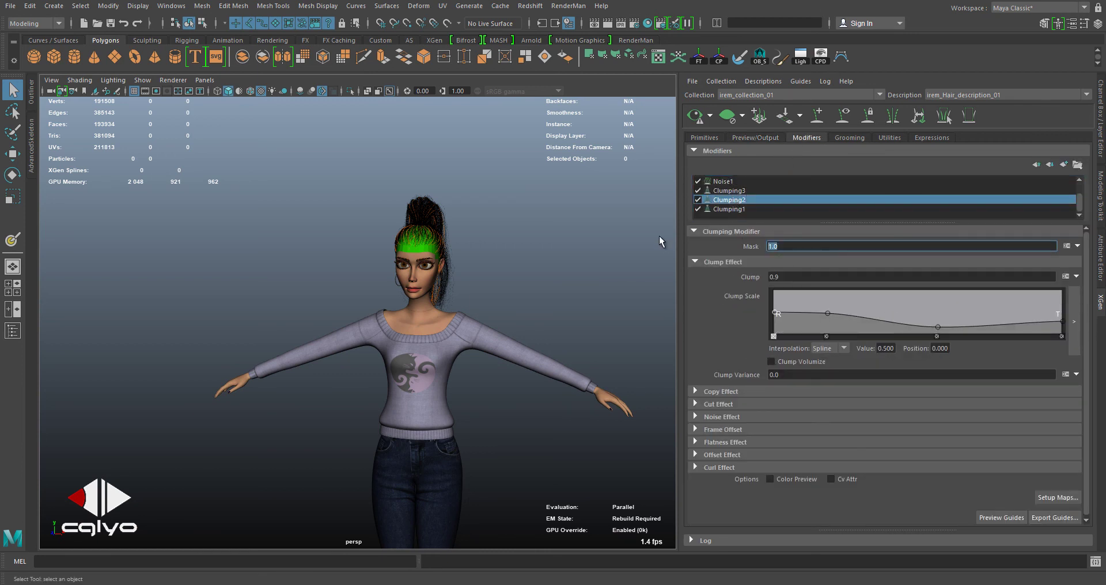
click(717, 190)
click(723, 182)
scroll(746, 218, up, 2)
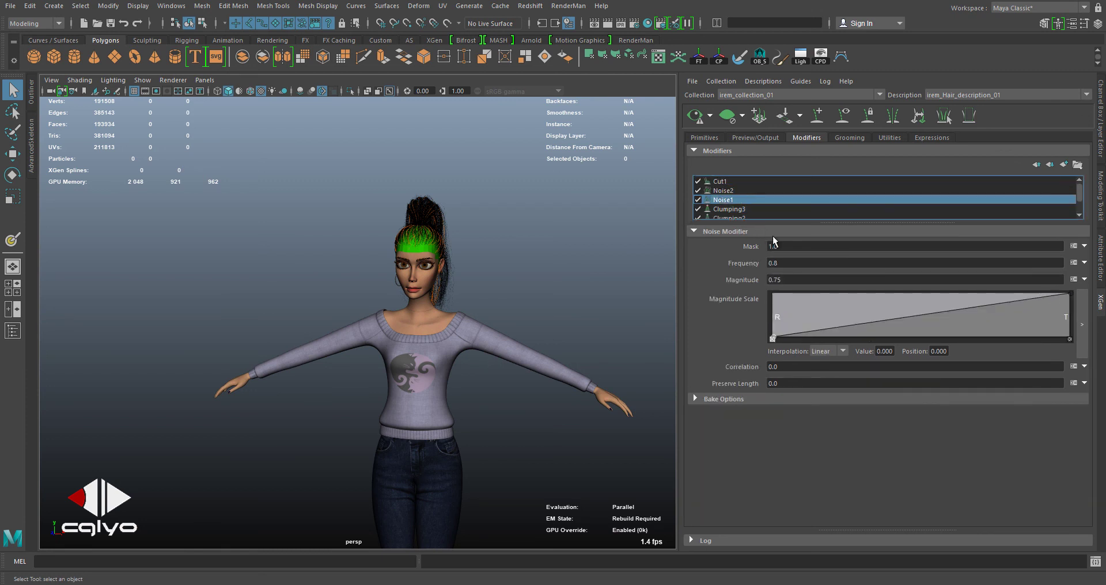
click(723, 189)
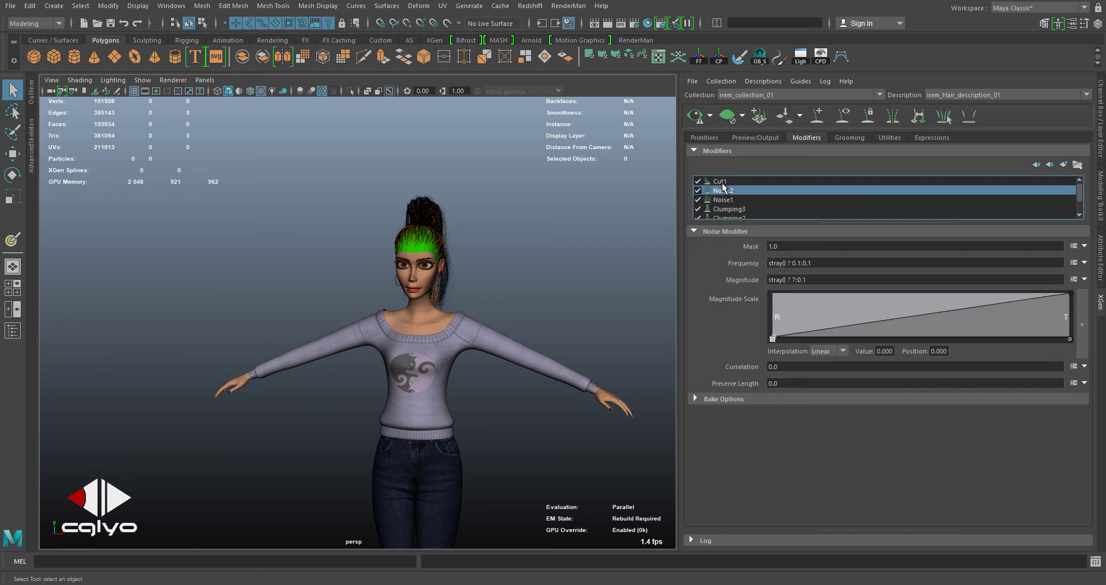
click(721, 181)
click(715, 137)
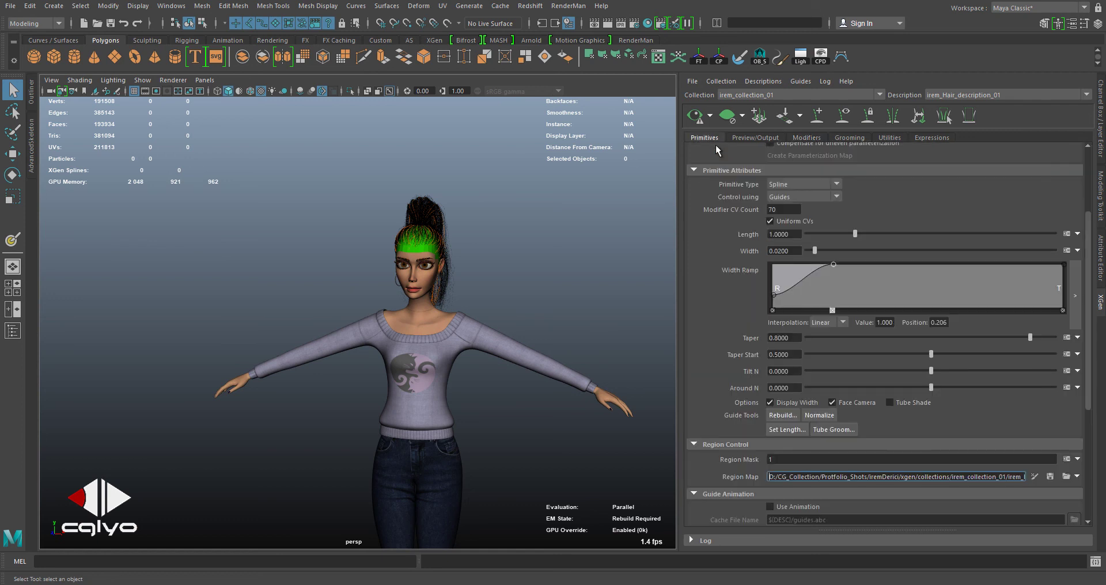
Step: Switch to irem_Hair_Extra_description_01 and inspect its ${DESC}-based Mask path
click(949, 95)
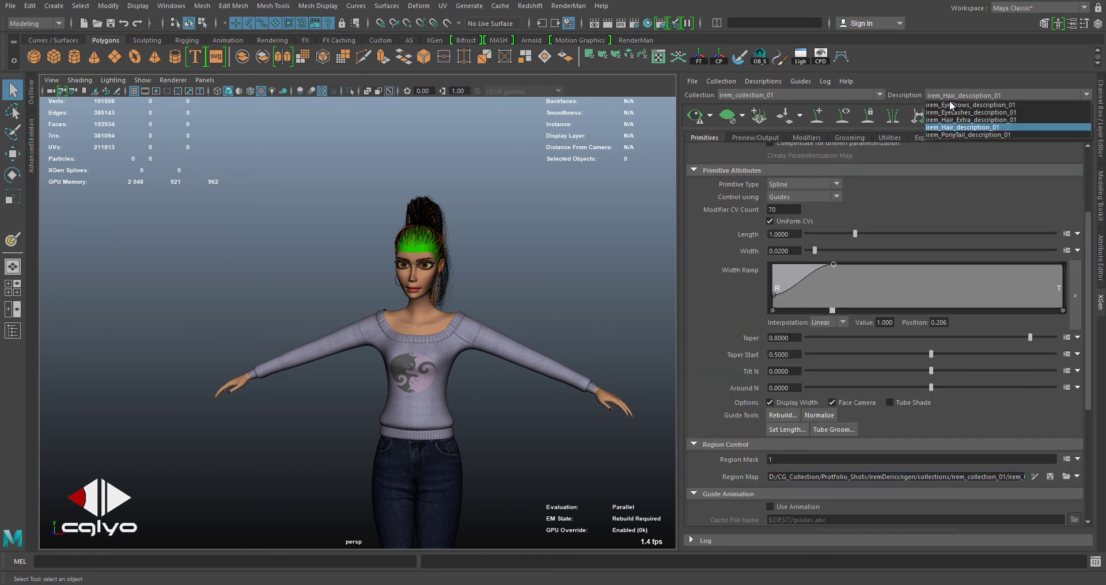
click(947, 120)
scroll(793, 489, down, 5)
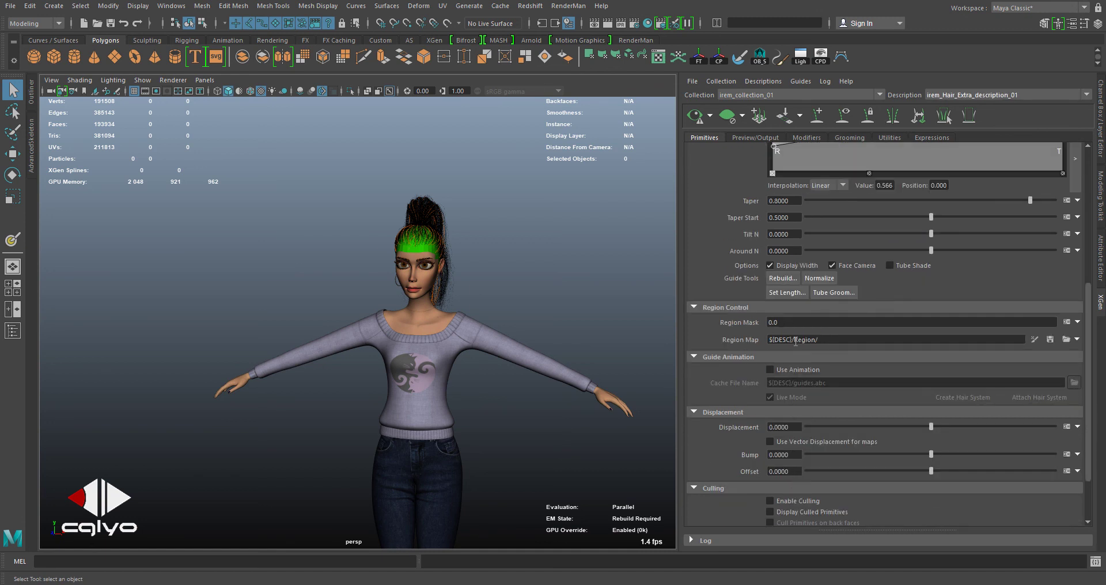
scroll(724, 350, up, 9)
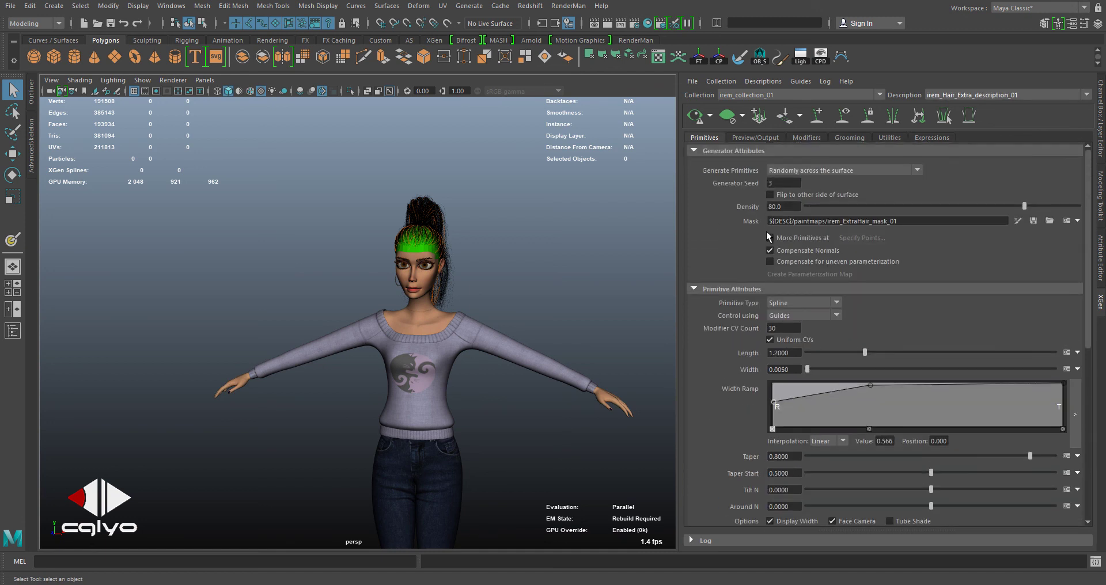
shift+click(915, 221)
click(788, 221)
Step: Switch to irem_EyeBrows_description_01, whose mask reads ${DESC}/paintmaps/EyeBrows_mask_01
click(979, 94)
click(970, 107)
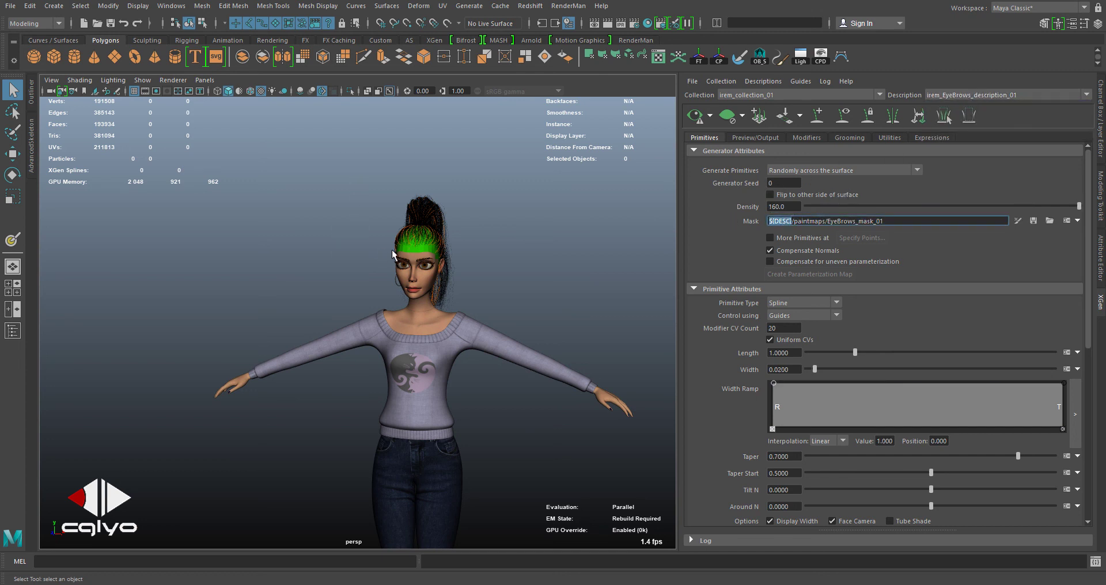
scroll(477, 236, down, 2)
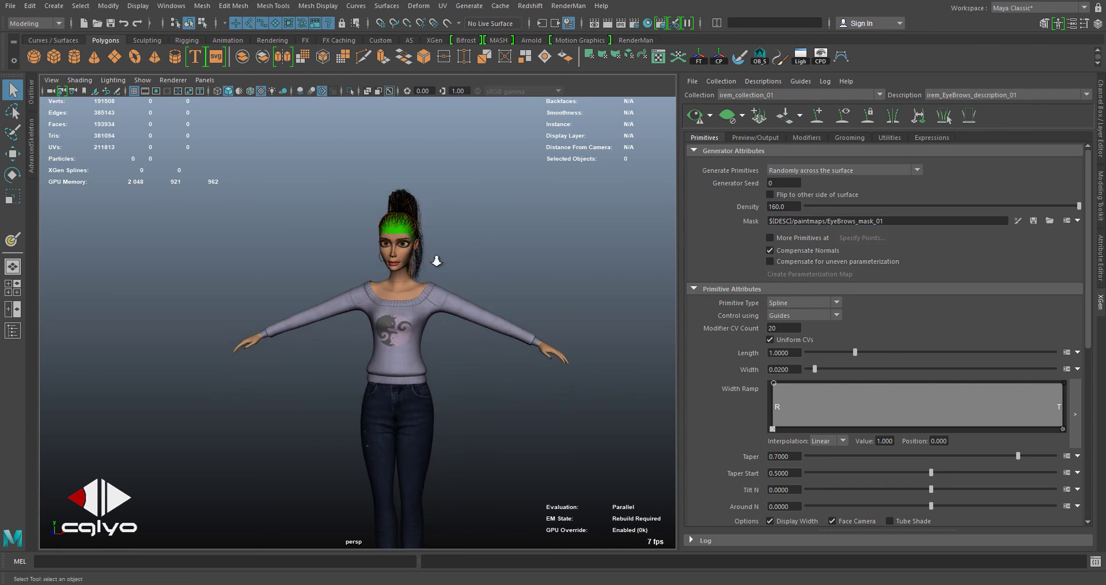